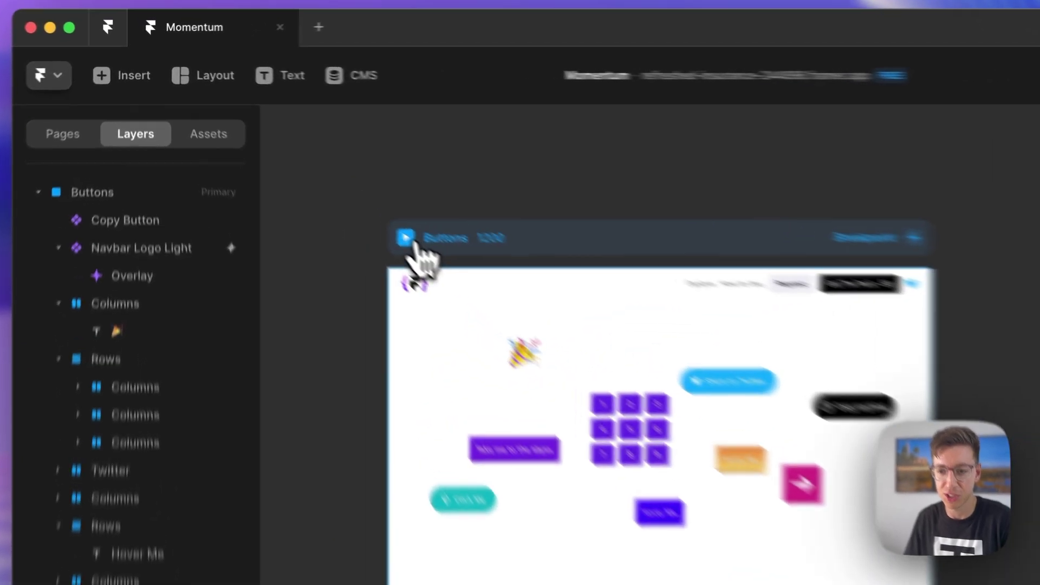
- Preview the Buttons page and look over its full length
click(309, 168)
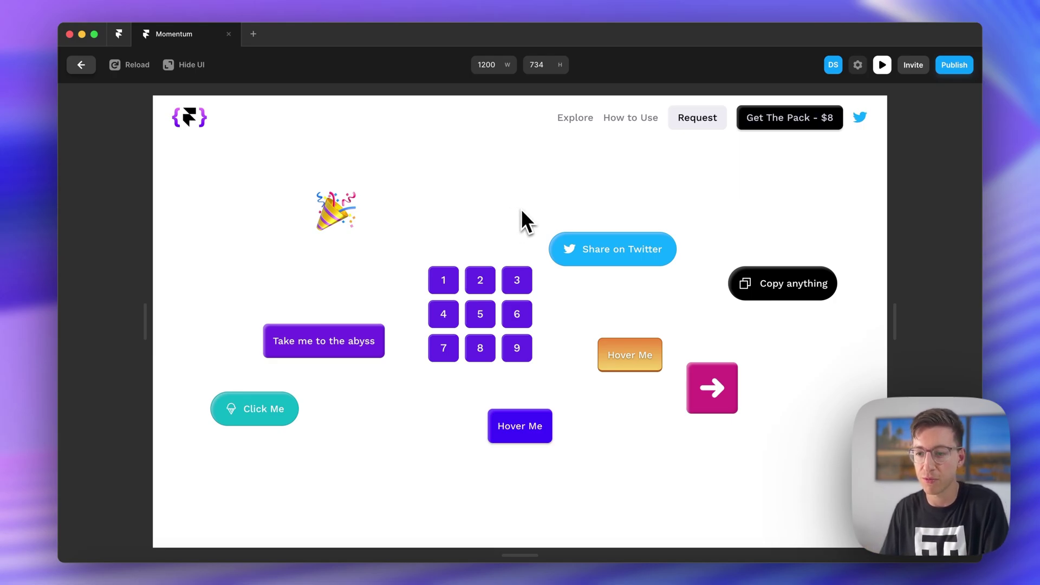
scroll(509, 210, down, 1)
scroll(507, 211, down, 3)
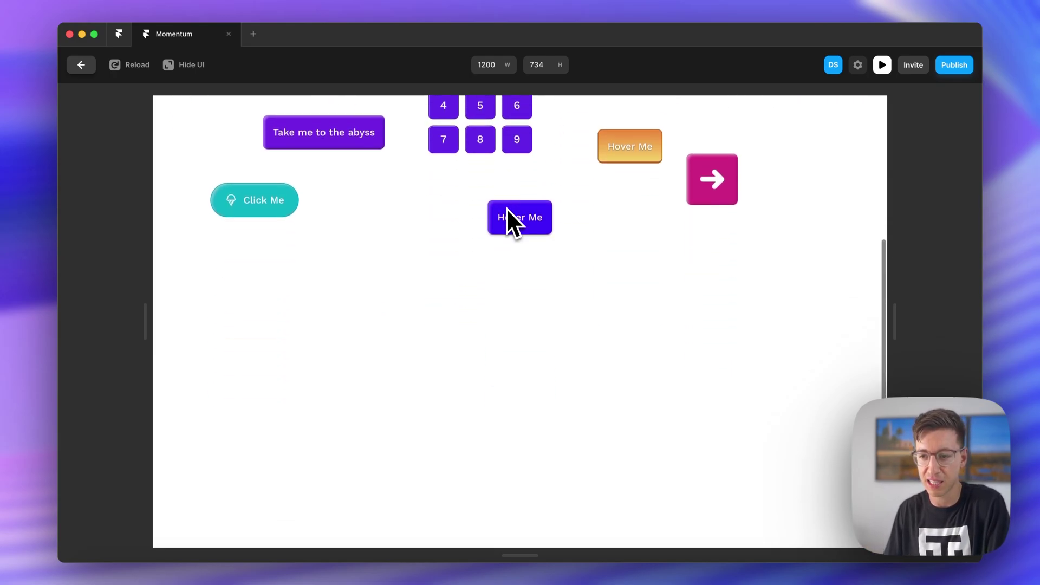
scroll(506, 213, up, 4)
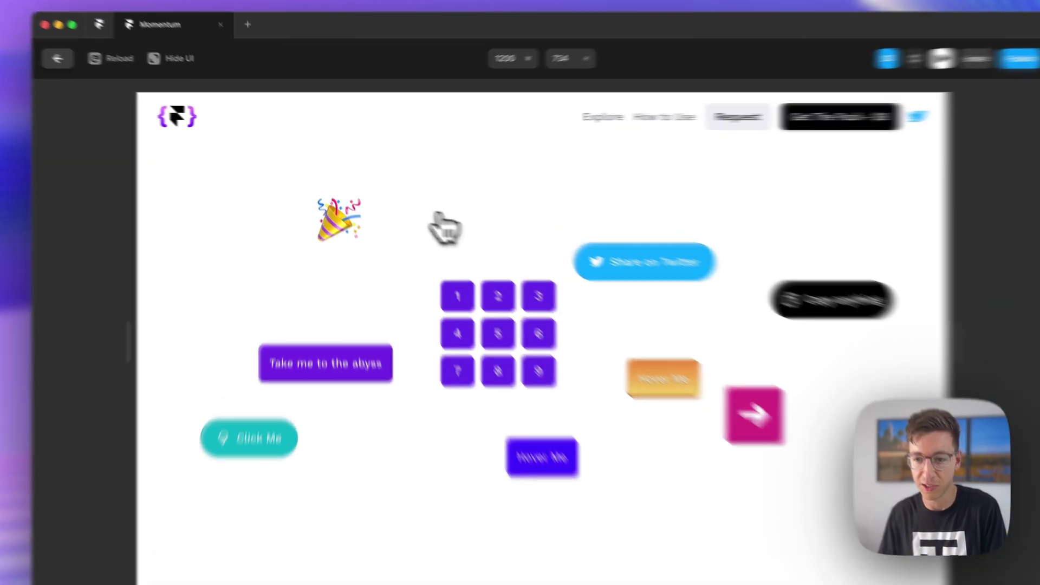
- Trigger the party popper's confetti effect and try the Copy anything button in the preview
click(352, 209)
click(320, 255)
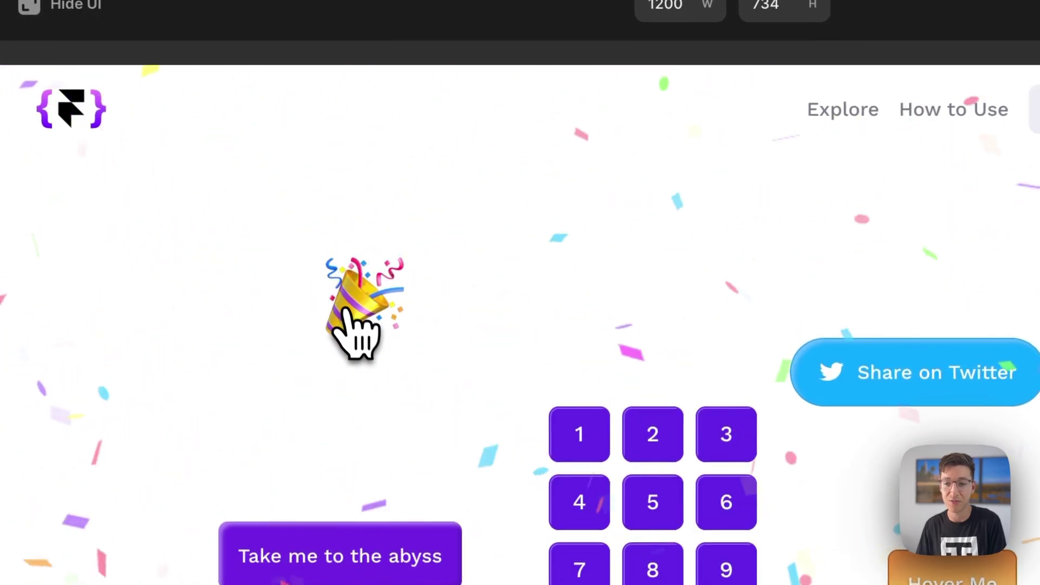
click(358, 295)
click(410, 276)
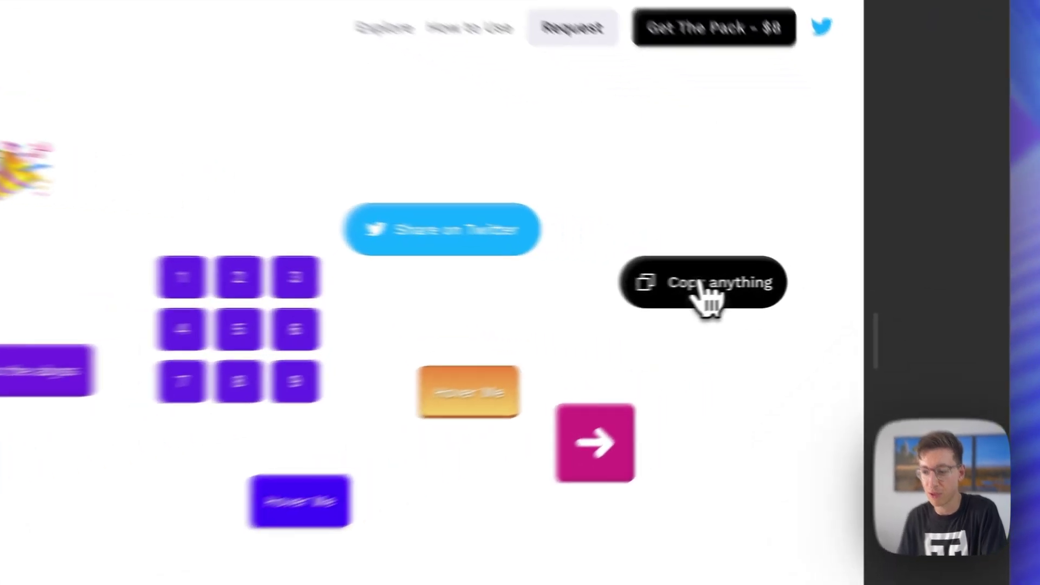
click(700, 286)
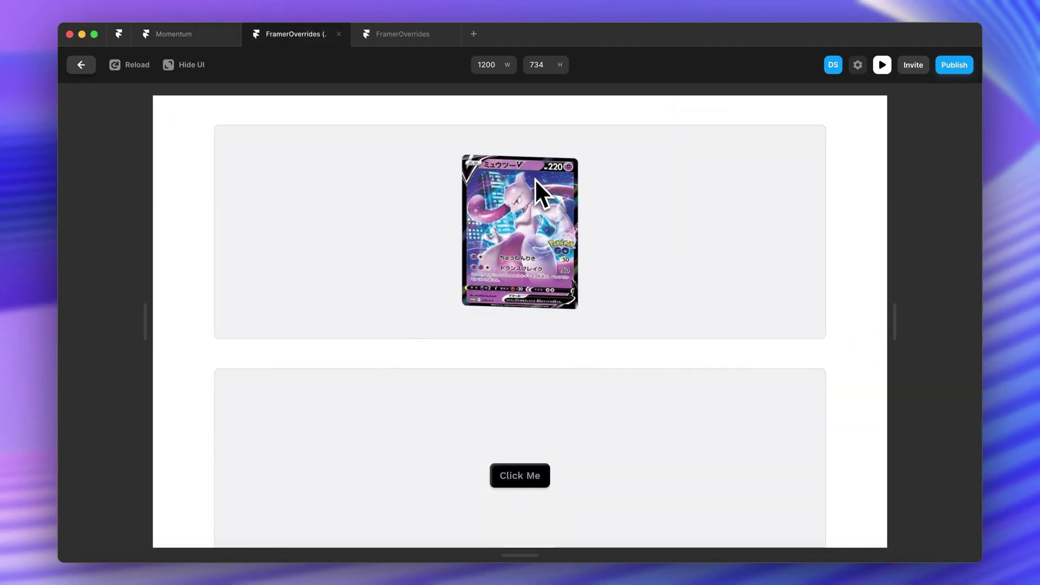
- Look through the interactive examples in the FramerOverrides preview, from the trading card to the colored buttons
scroll(564, 339, down, 3)
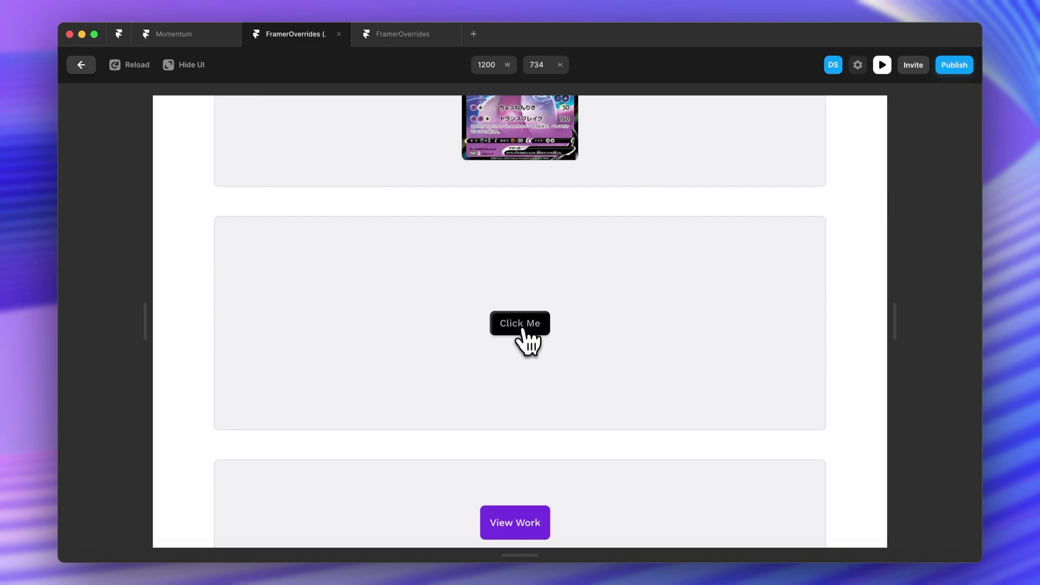
scroll(528, 344, down, 3)
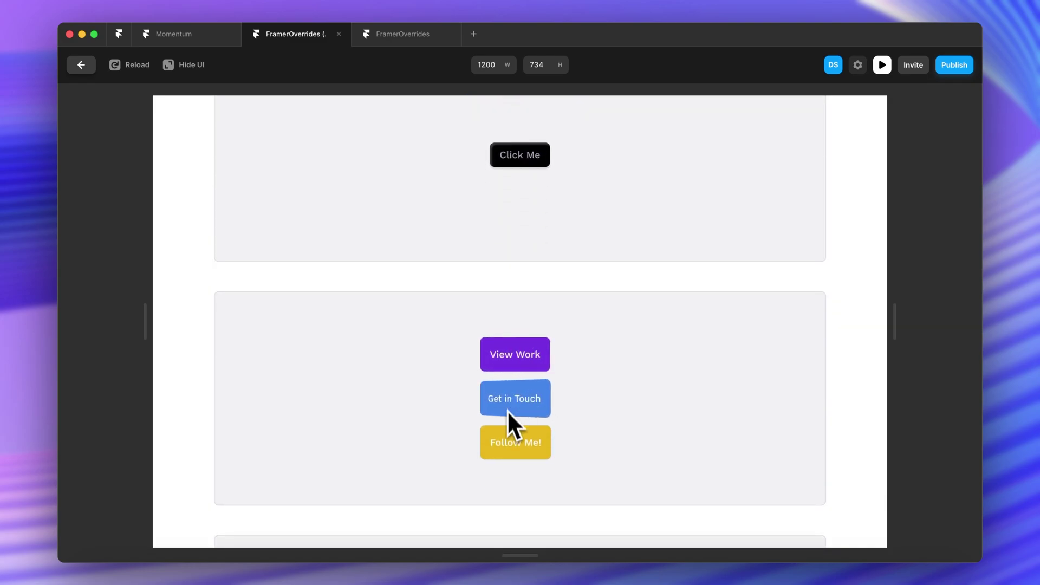
scroll(434, 455, down, 5)
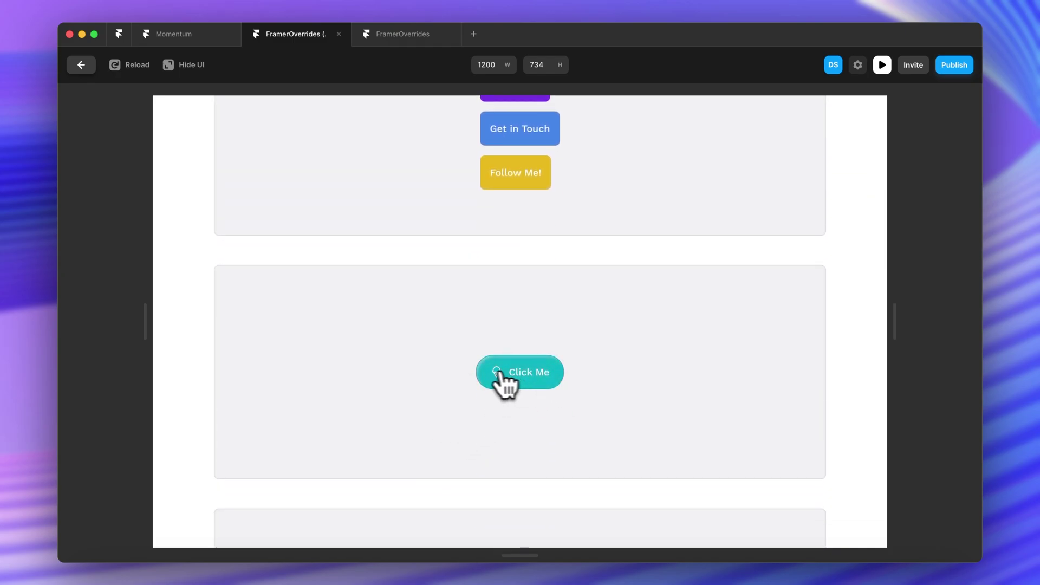
scroll(494, 382, down, 6)
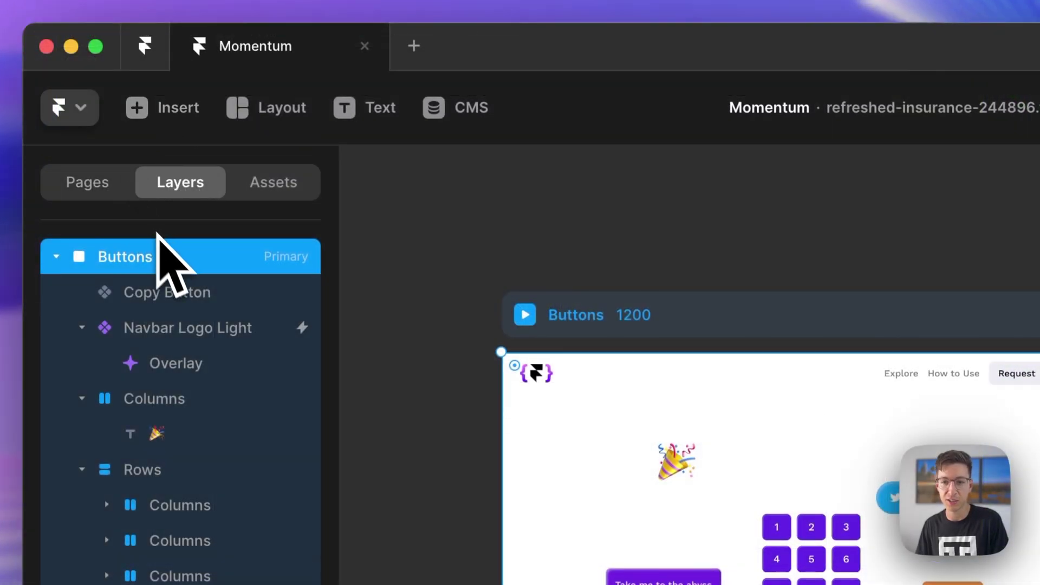
- Open the Home page of the Momentum project
click(86, 184)
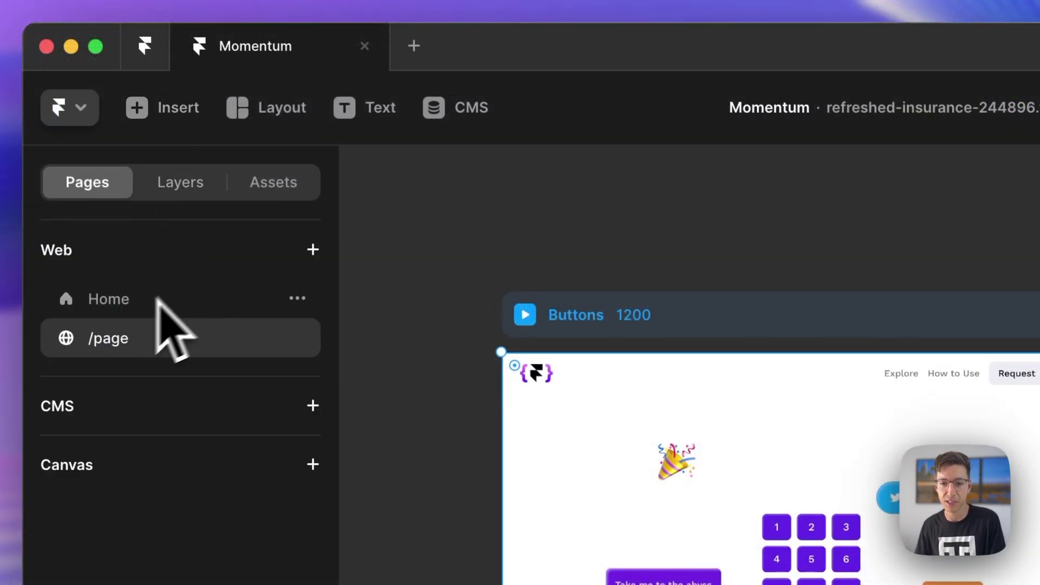
click(120, 304)
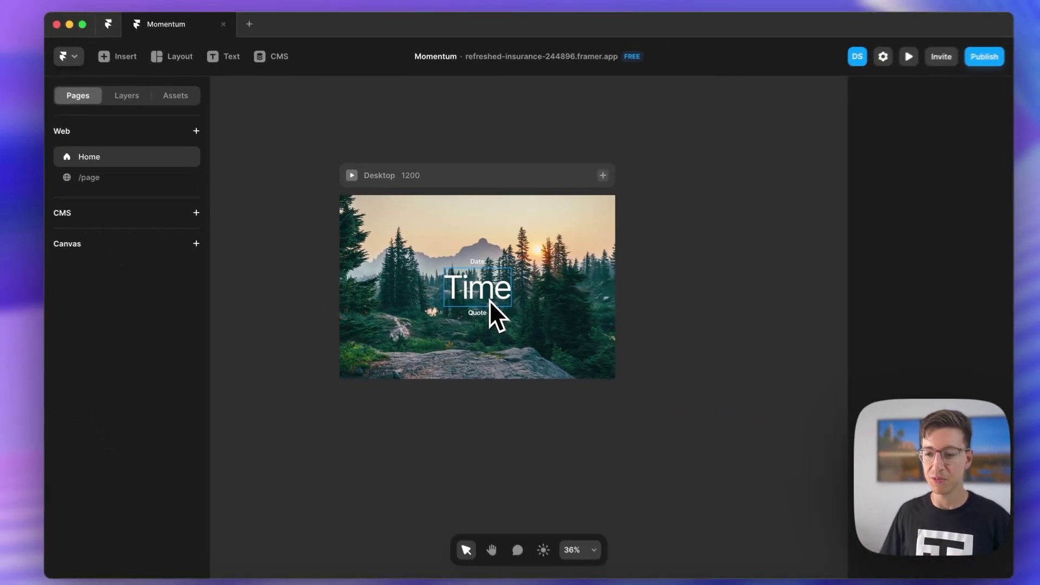
scroll(482, 298, up, 3)
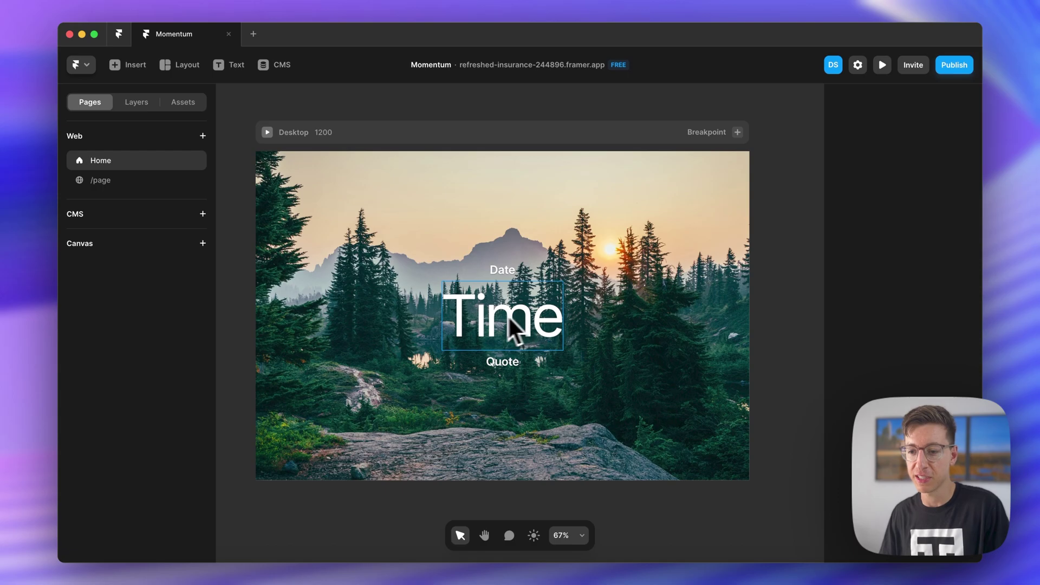
- Inspect the Time, Date and Quote text layers and preview how the Home page displays them
click(482, 316)
click(497, 270)
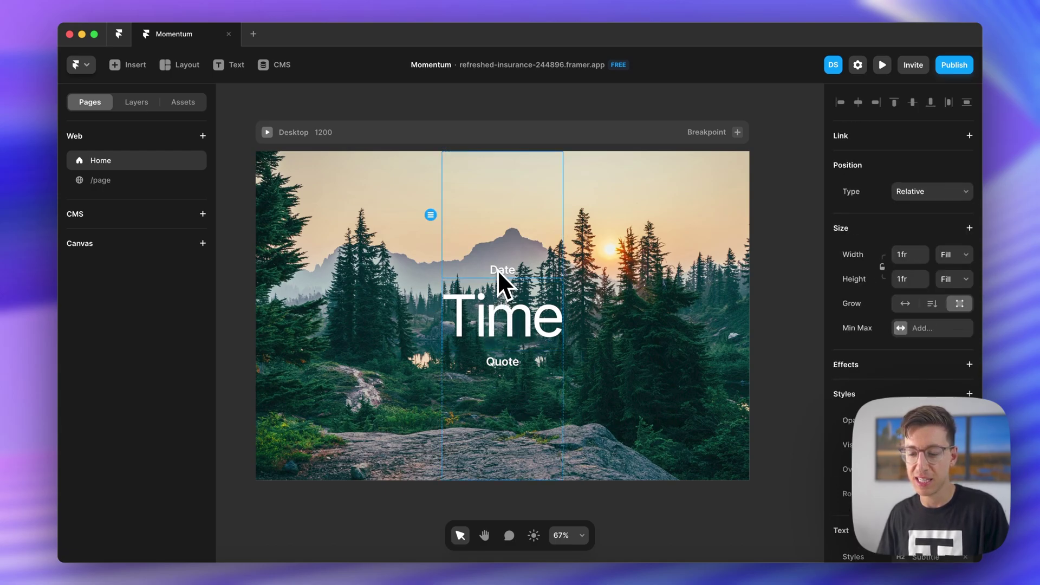
click(494, 360)
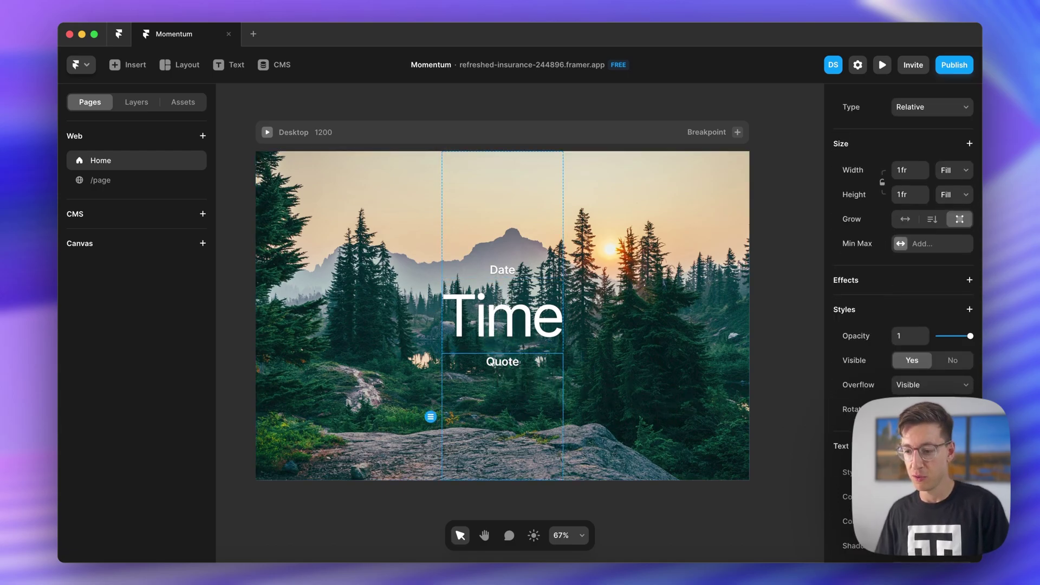
scroll(904, 325, down, 5)
click(267, 133)
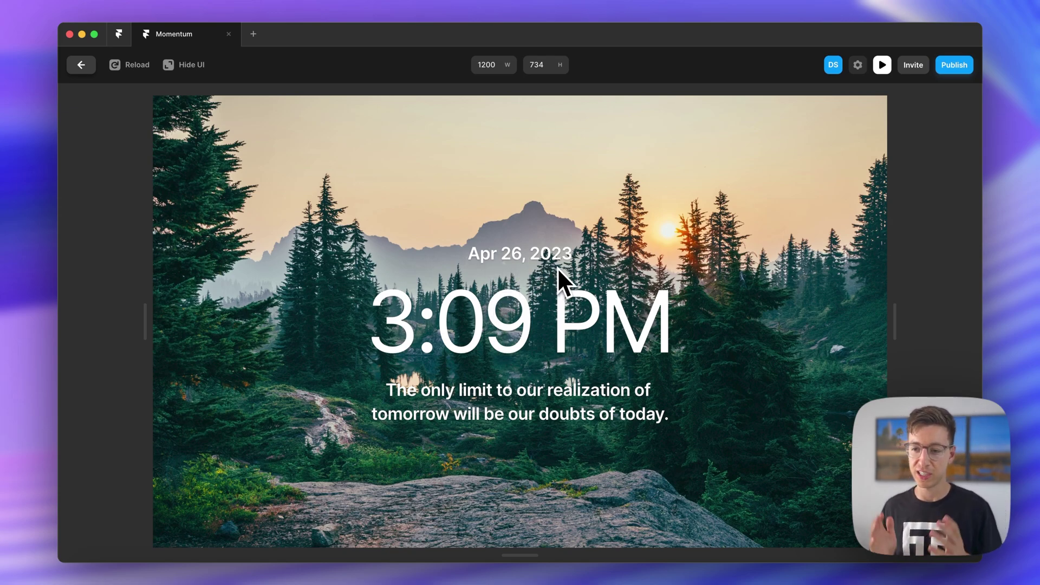
key(Escape)
- Set the font of the Time text's Title style to JetBrains Mono
click(535, 319)
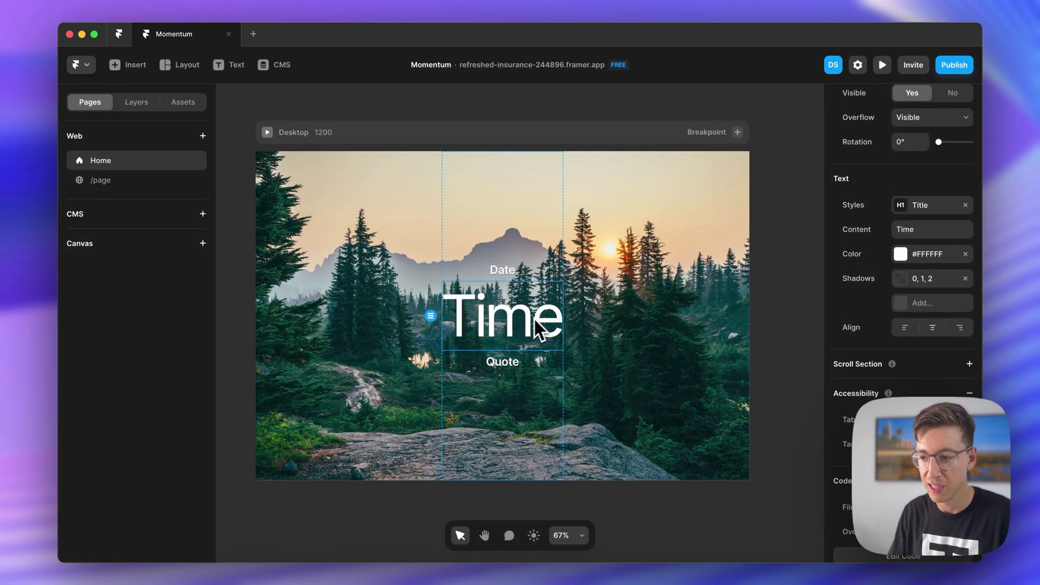
click(937, 208)
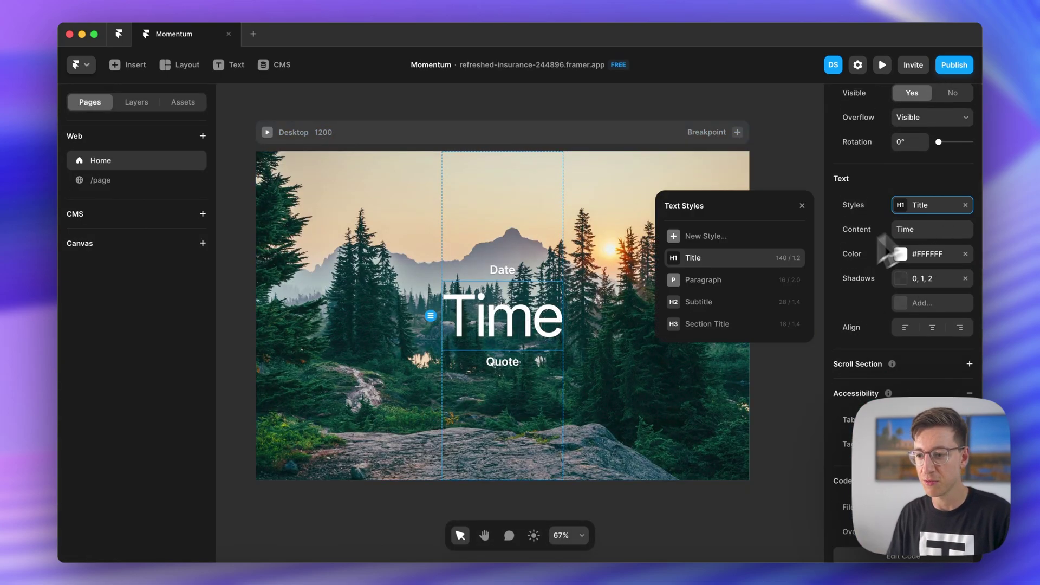
click(794, 258)
click(748, 229)
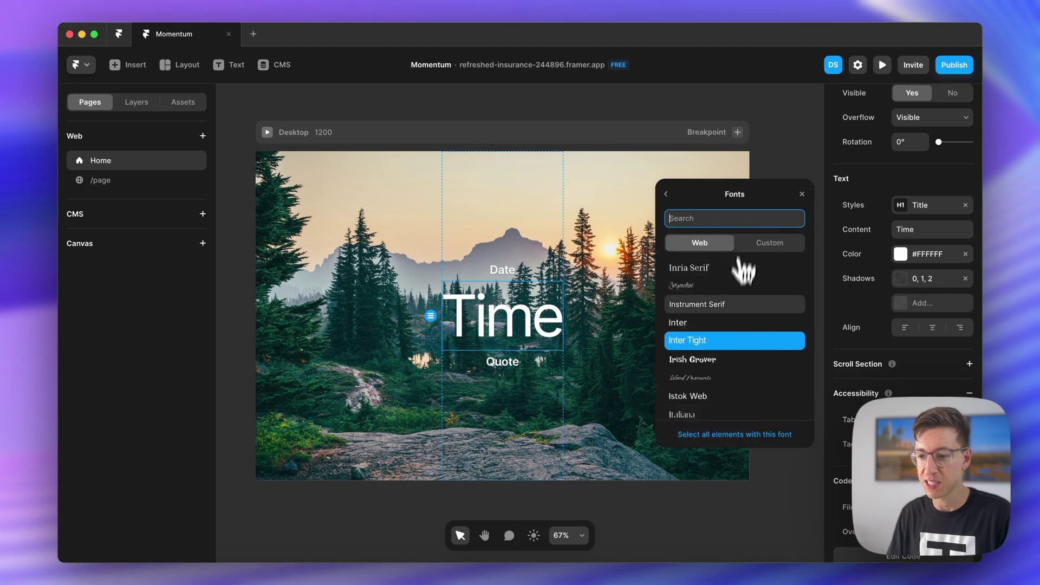
scroll(723, 320, down, 5)
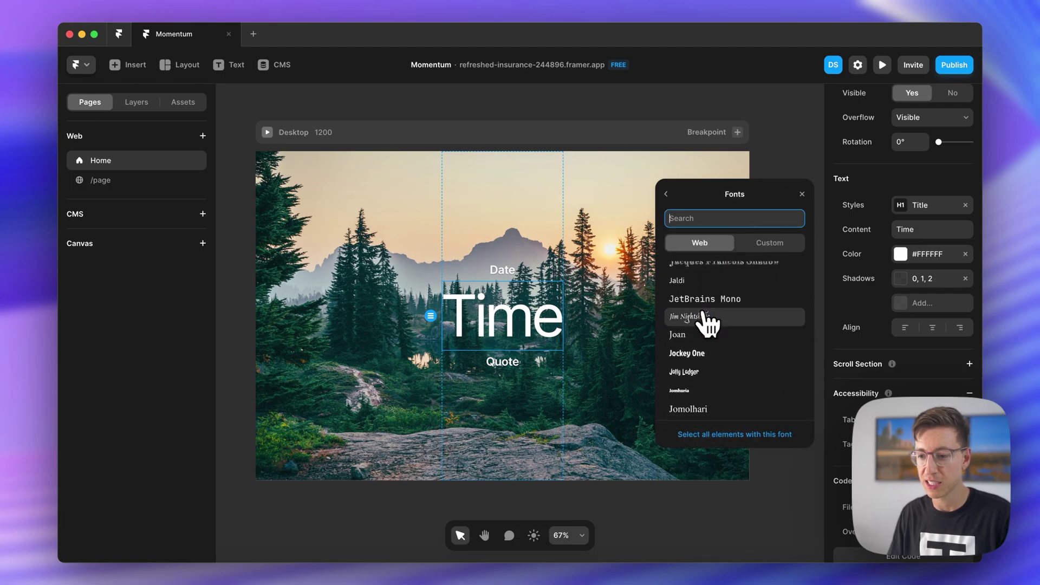
click(700, 304)
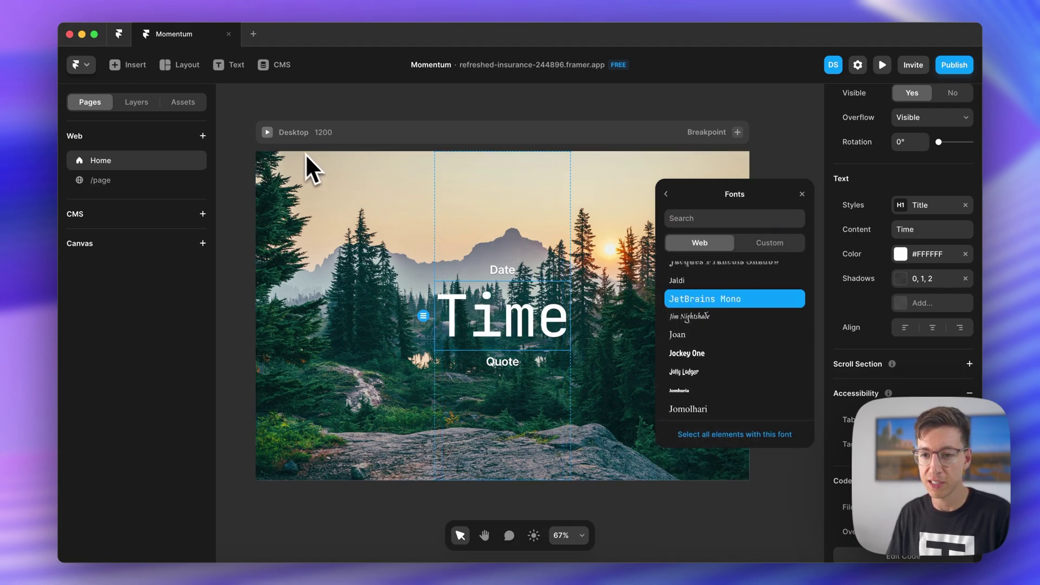
- Preview the Home page, return to the canvas and undo the Title style's font change
click(270, 134)
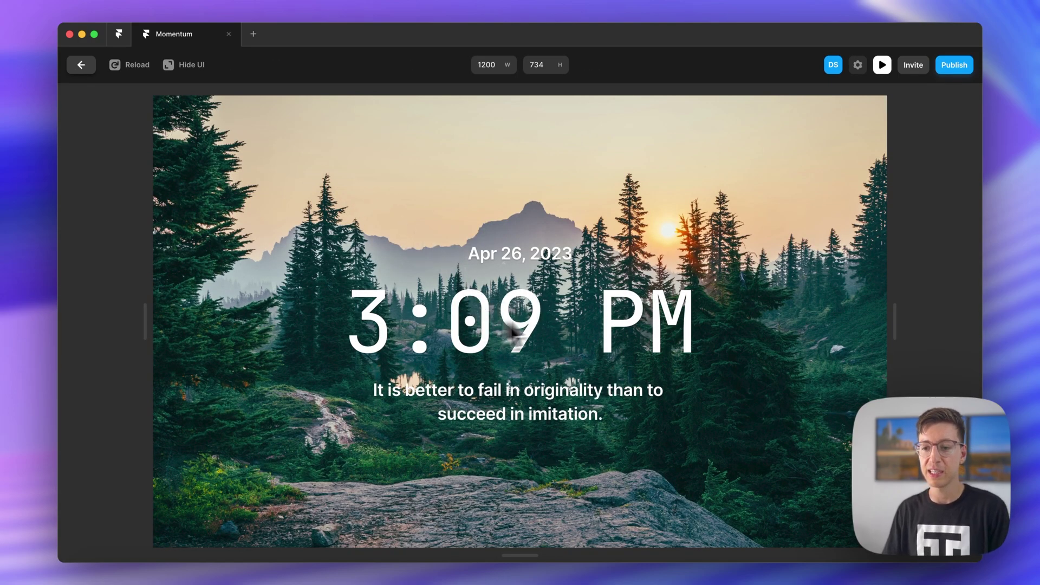
click(80, 66)
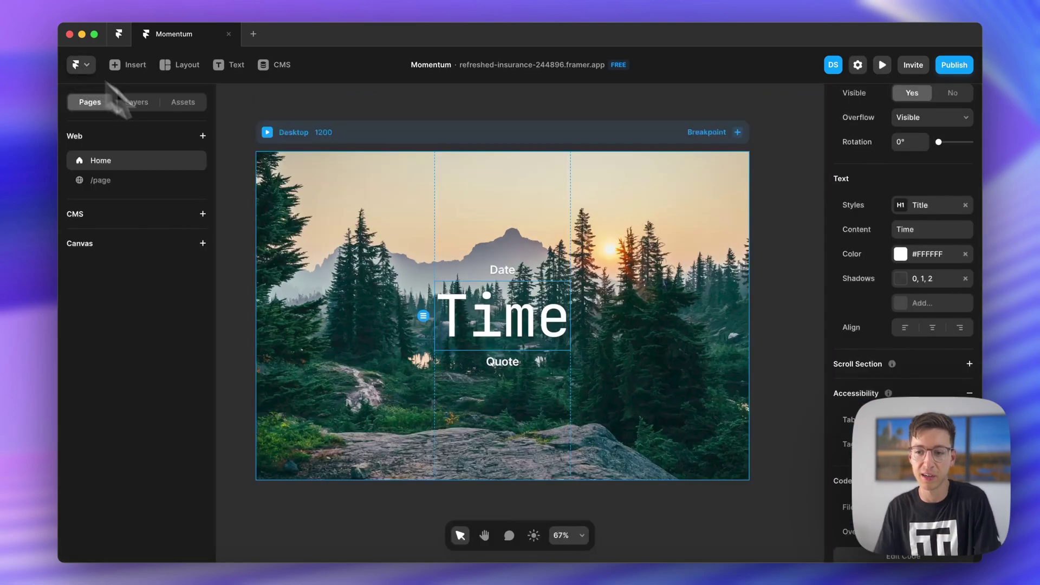
key(super+z)
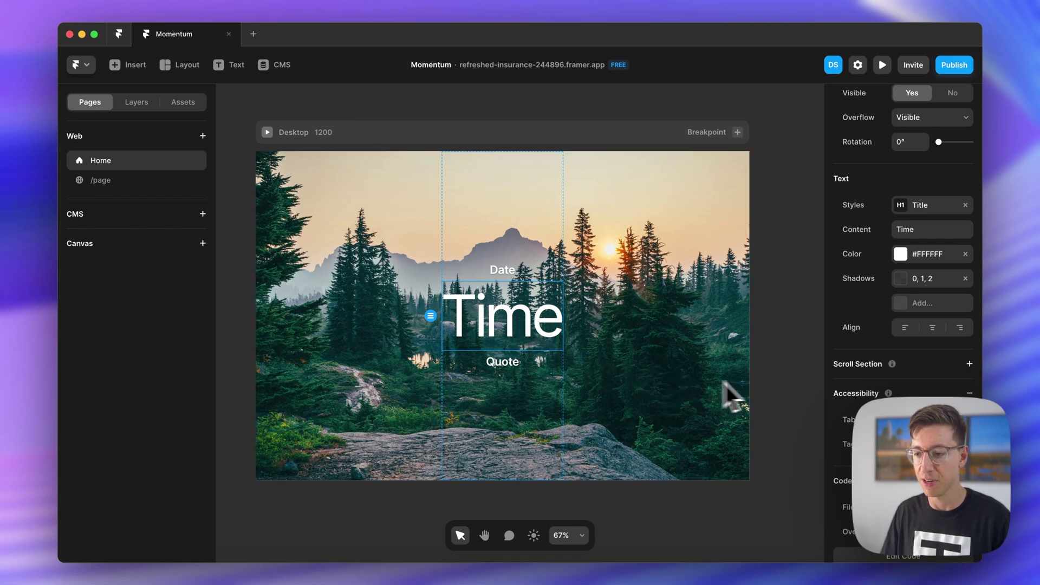
click(797, 375)
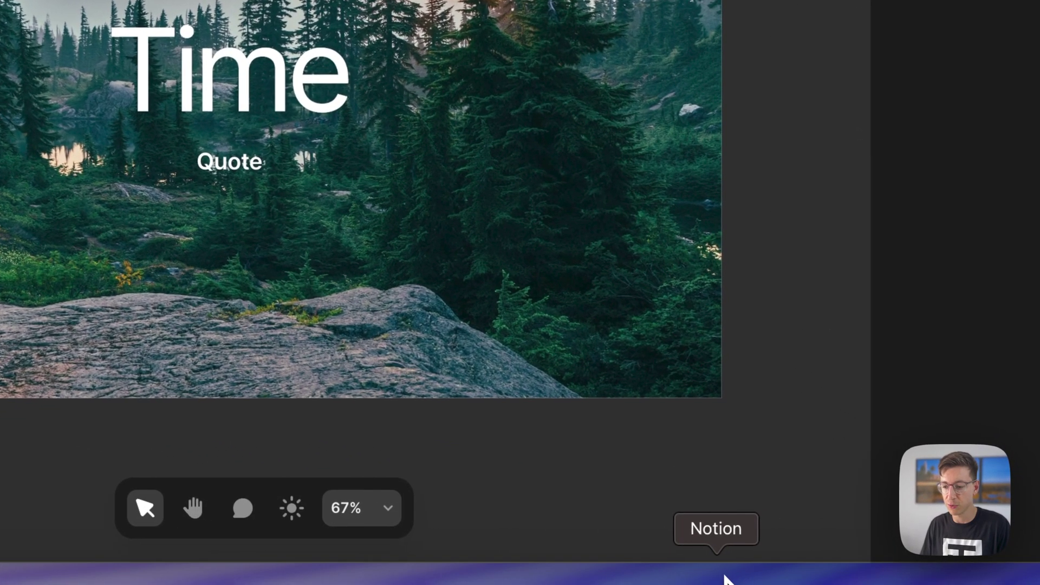
- Switch to the Overrides page in Notion and view the code under 47. Date and 20. Confetti
click(746, 574)
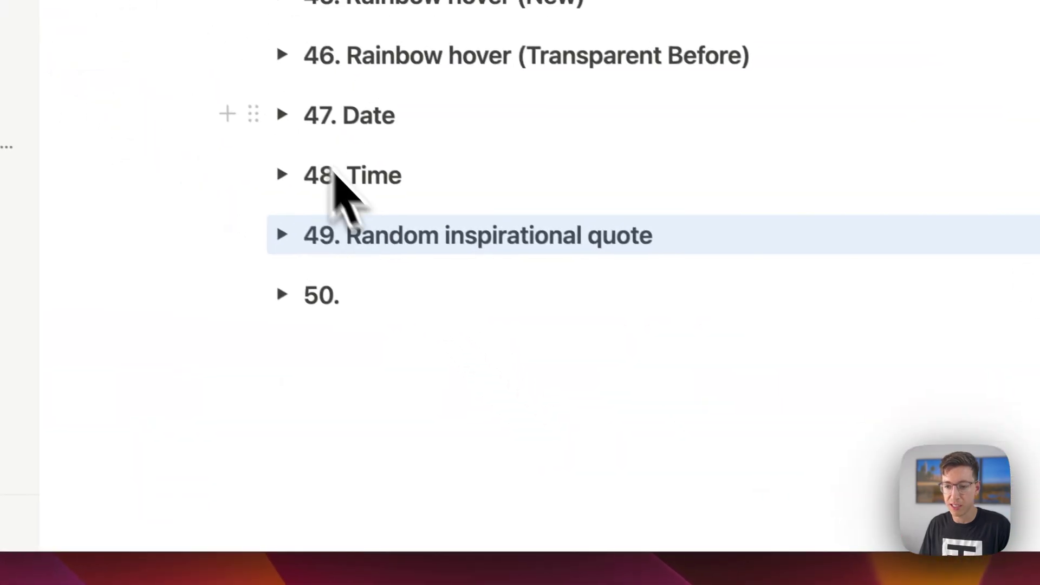
click(297, 128)
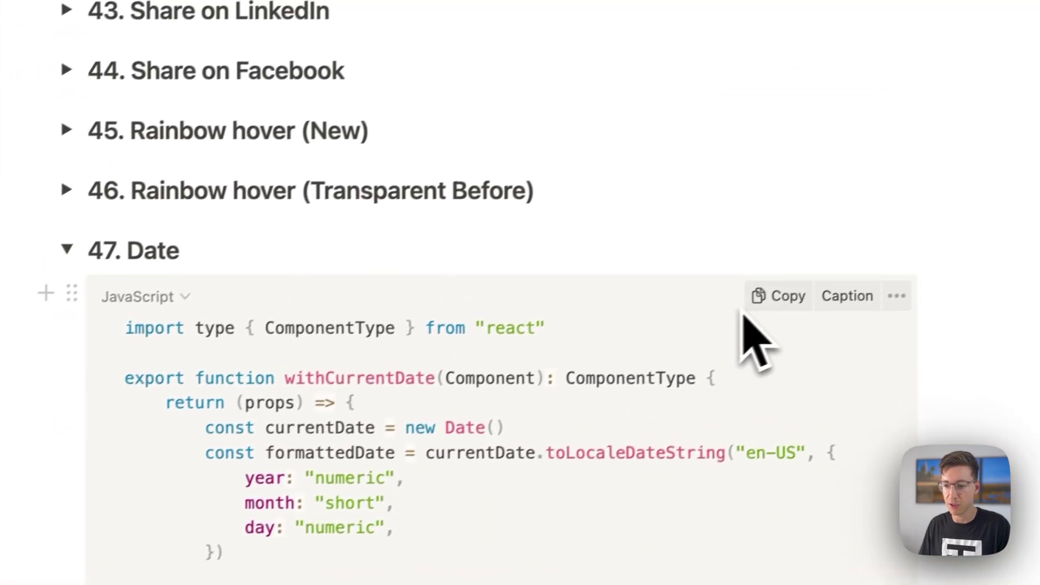
scroll(315, 260, up, 6)
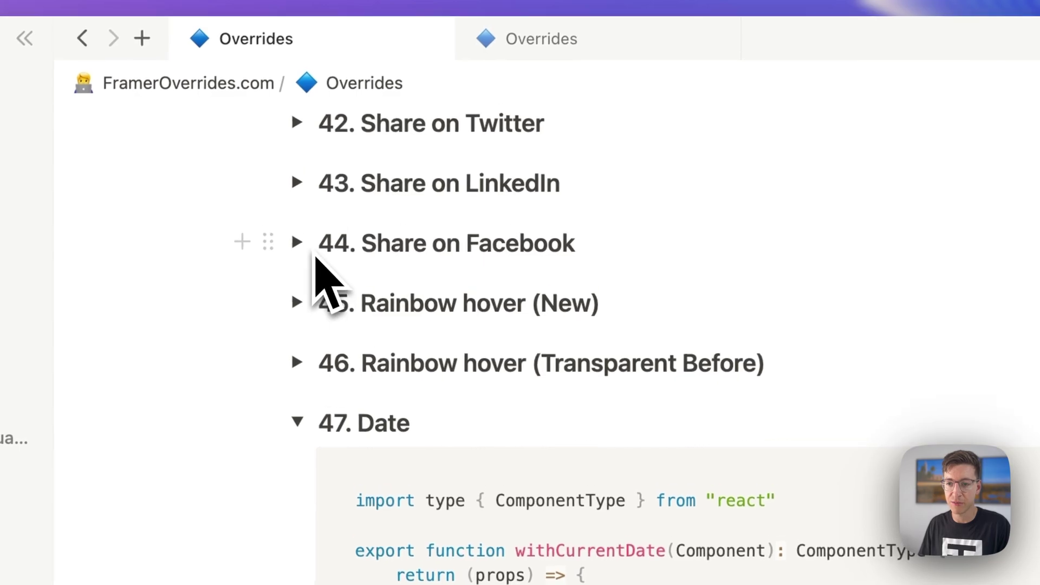
scroll(319, 244, up, 5)
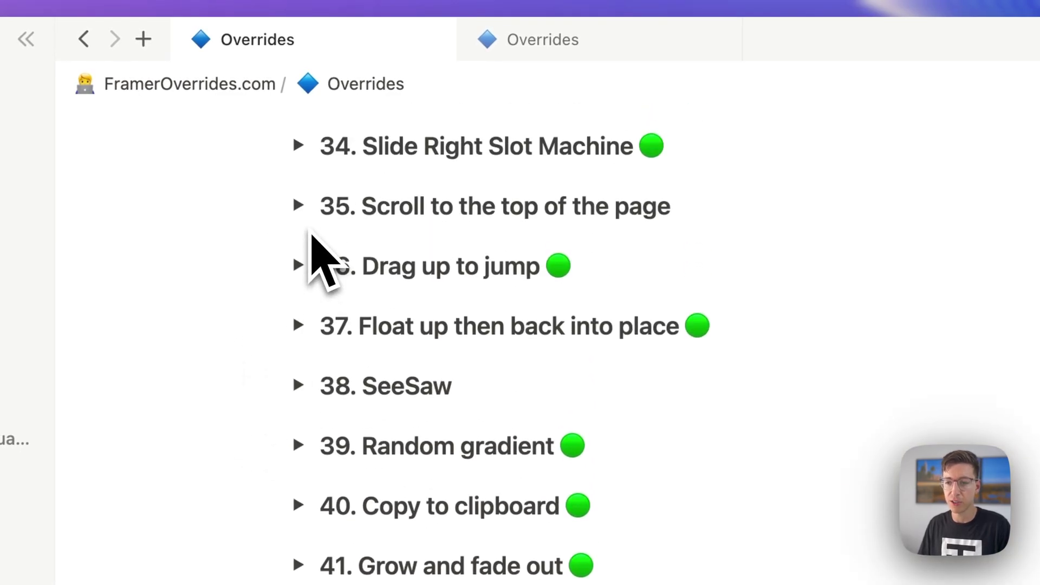
scroll(320, 247, up, 15)
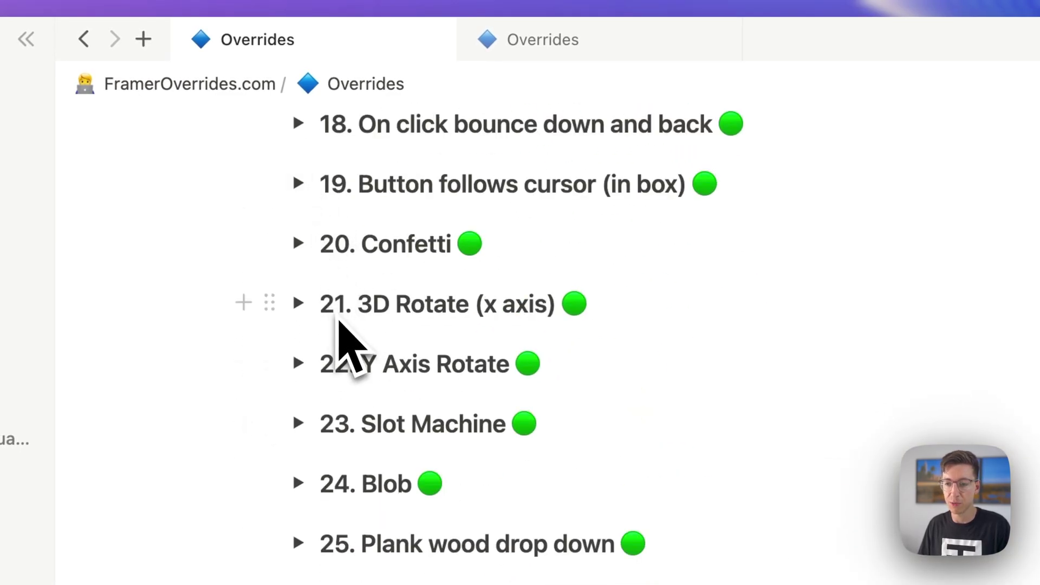
click(298, 244)
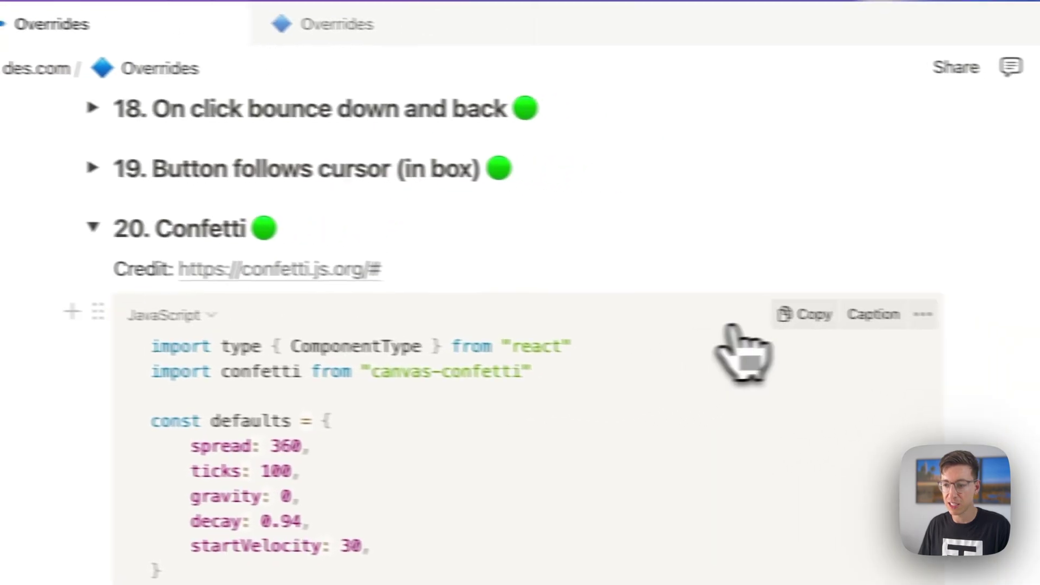
click(35, 222)
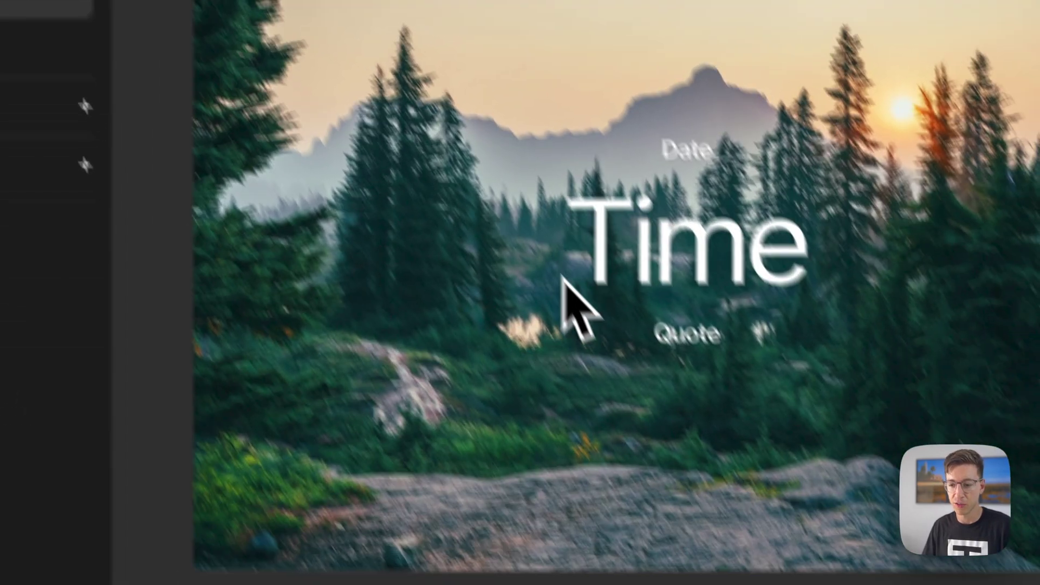
- Draw a white frame about 442 px high on the empty canvas below the Home page's Desktop breakpoint
scroll(566, 282, down, 5)
key(f)
drag(472, 357, 797, 580)
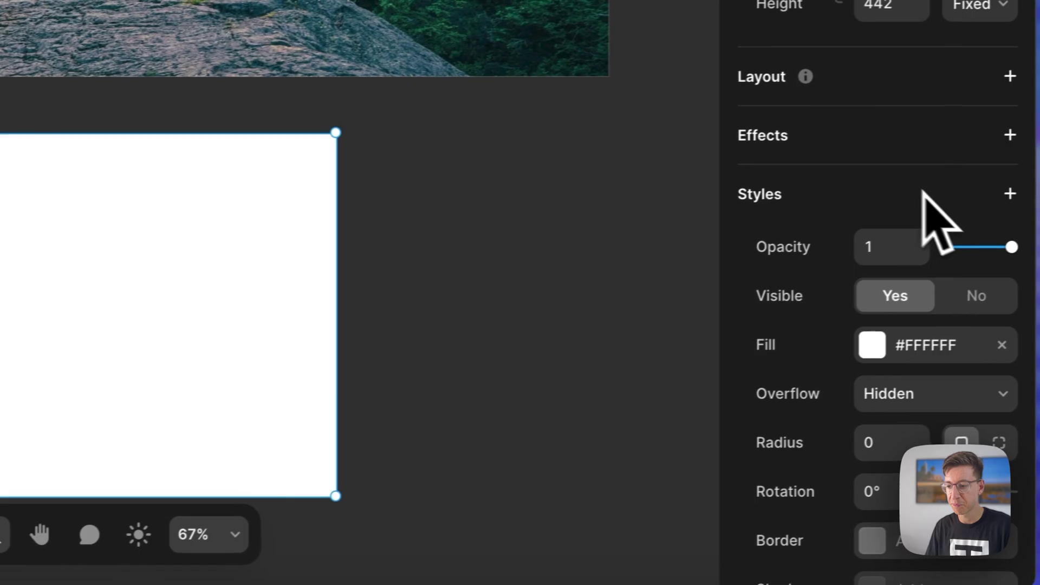
- Add a code override to the white frame from a new override file named Confetti
scroll(924, 225, down, 5)
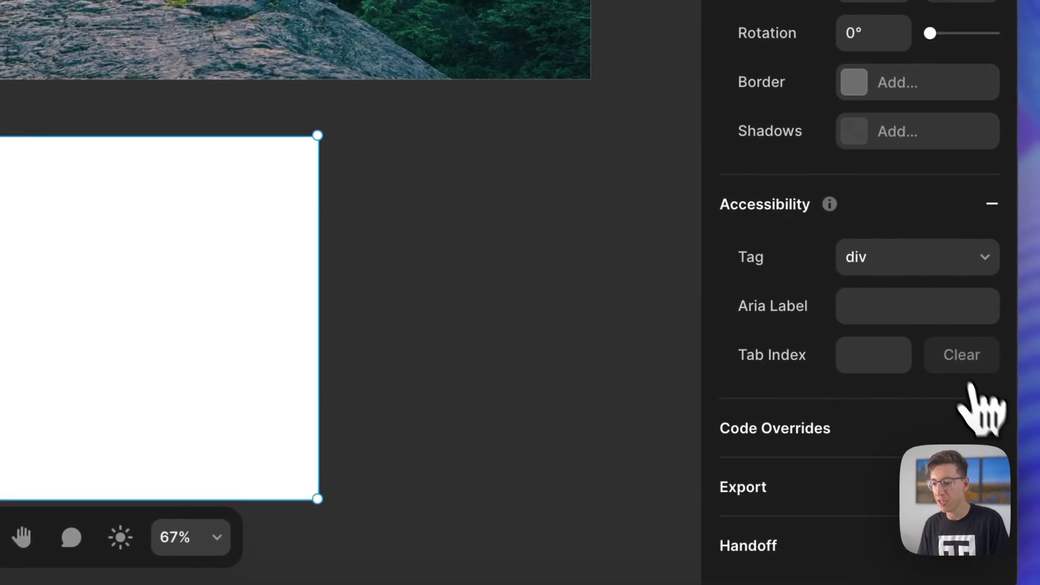
scroll(991, 434, up, 5)
scroll(954, 437, down, 5)
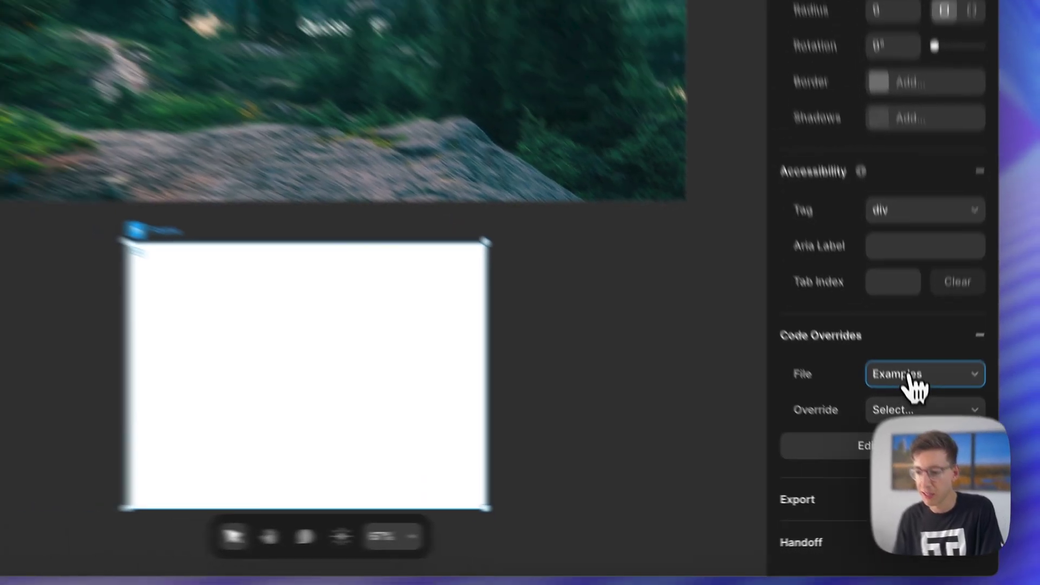
click(915, 315)
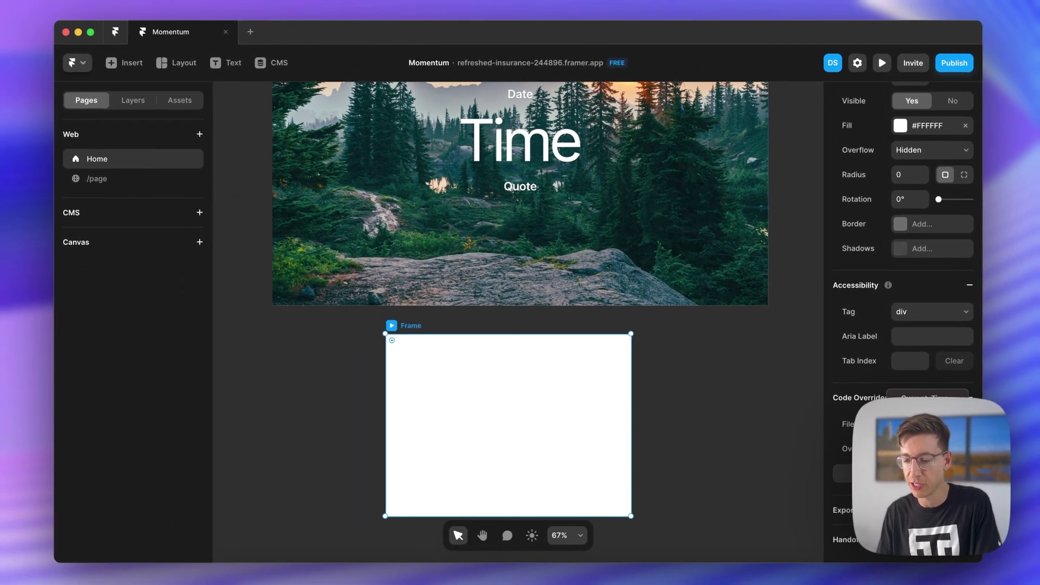
click(924, 411)
text(Confetti)
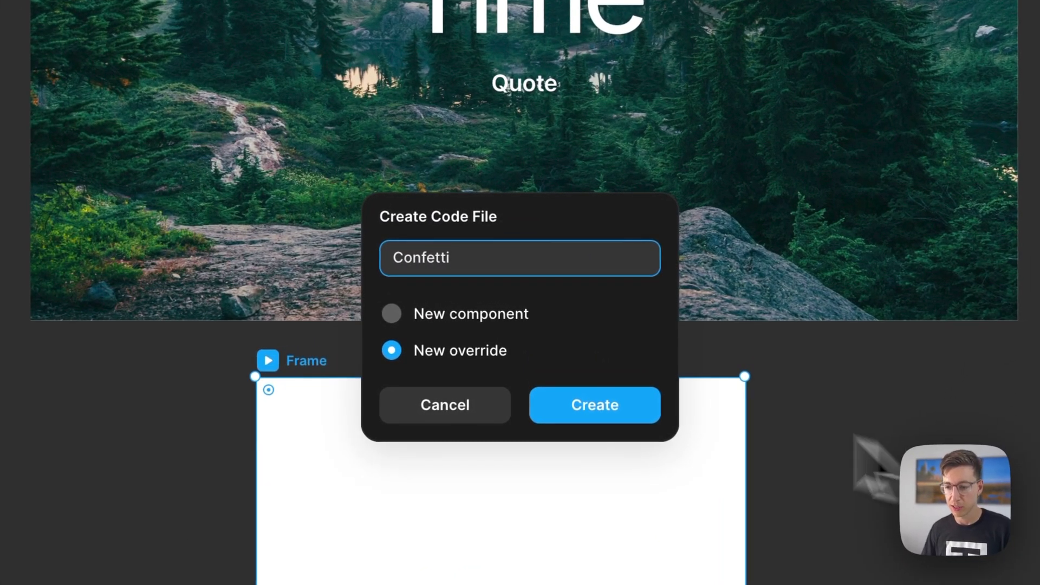
click(599, 406)
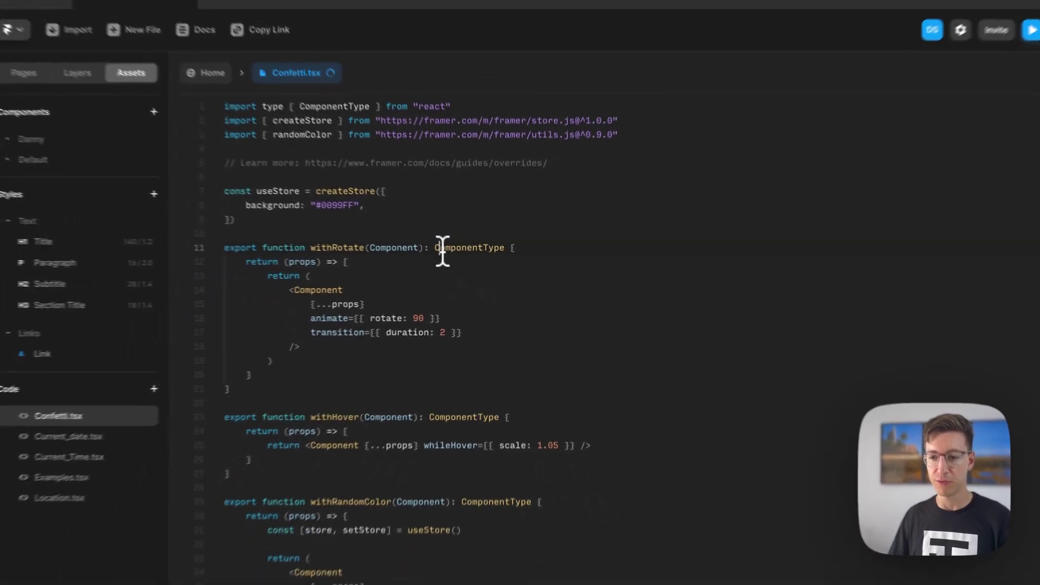
- Replace all the default code in Confetti.tsx with the copied confetti override code
key(super+a)
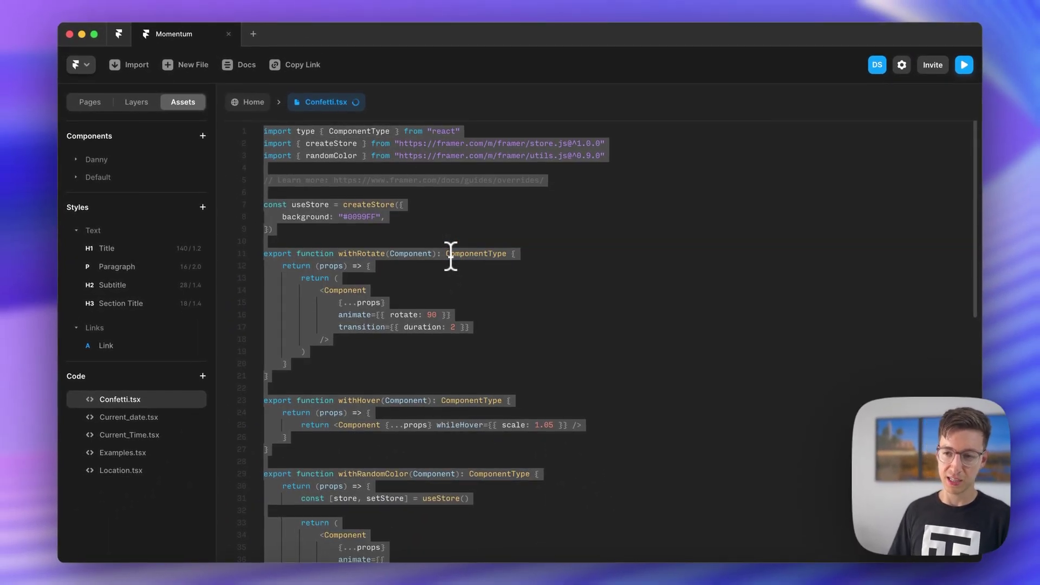
key(BackSpace)
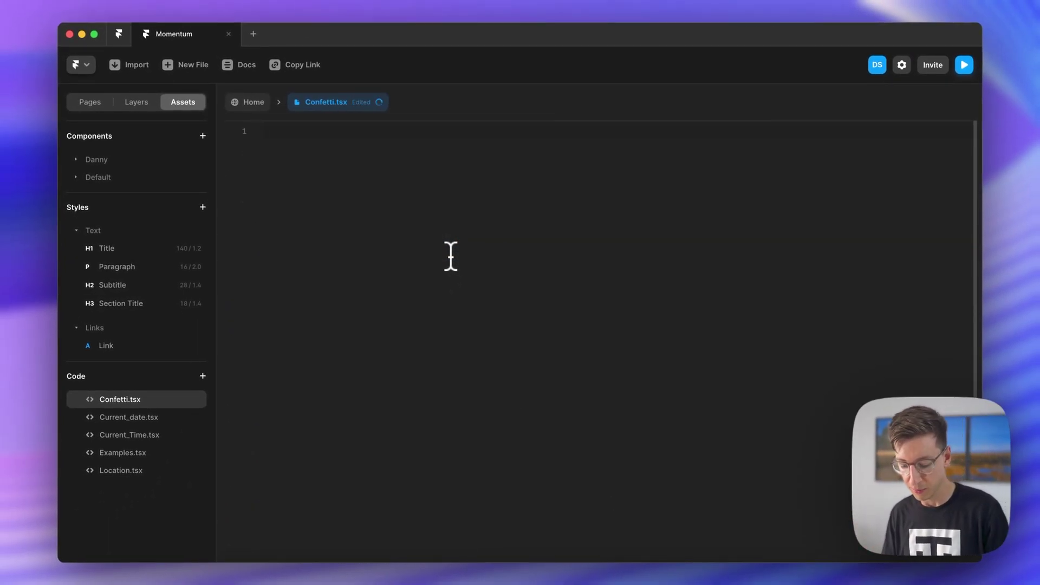
key(super+v)
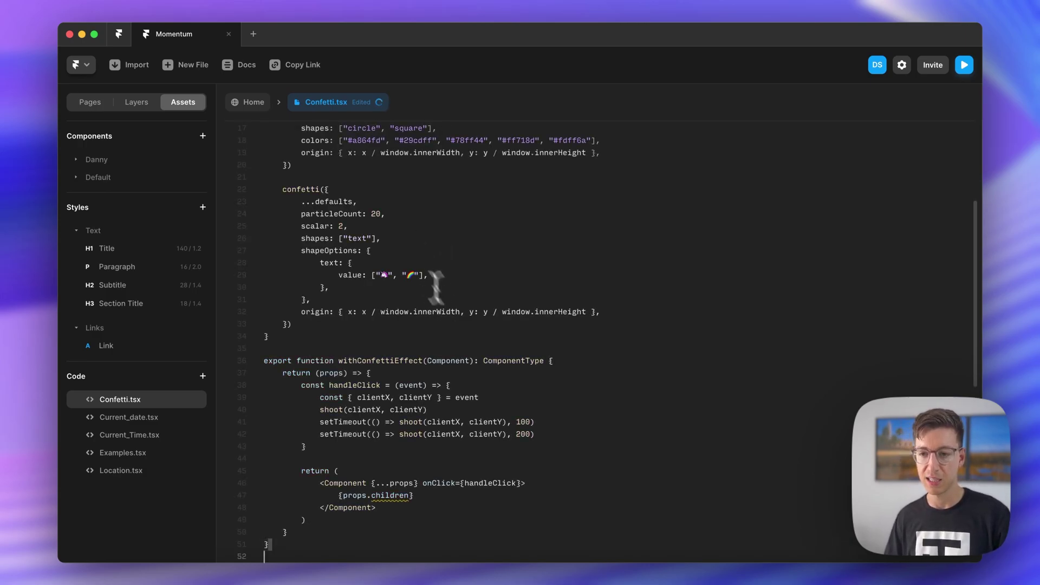
- Return to the Home page and assign the Confetti file's withConfettiEffect override to the white frame
click(255, 103)
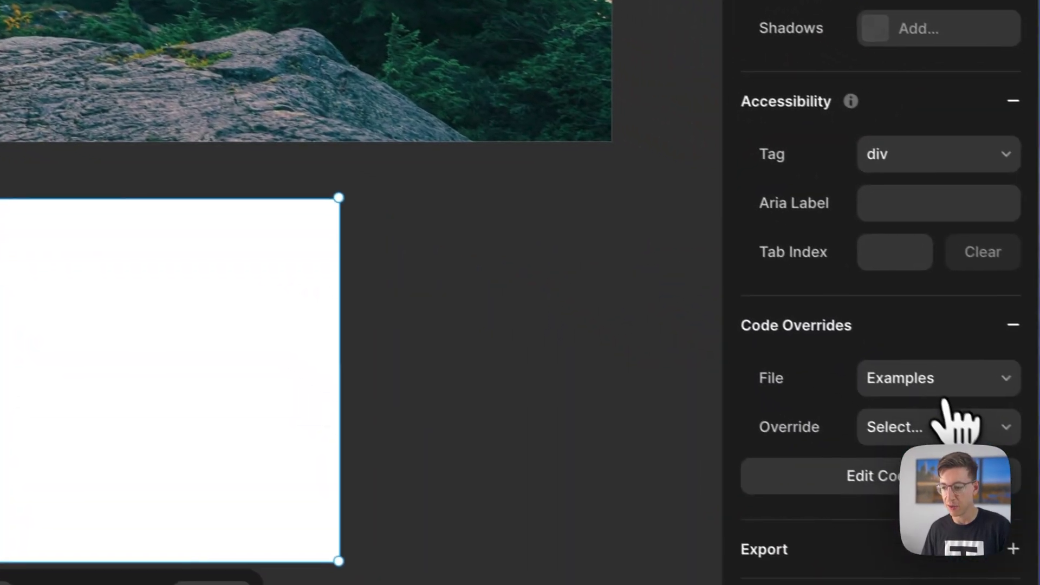
click(902, 371)
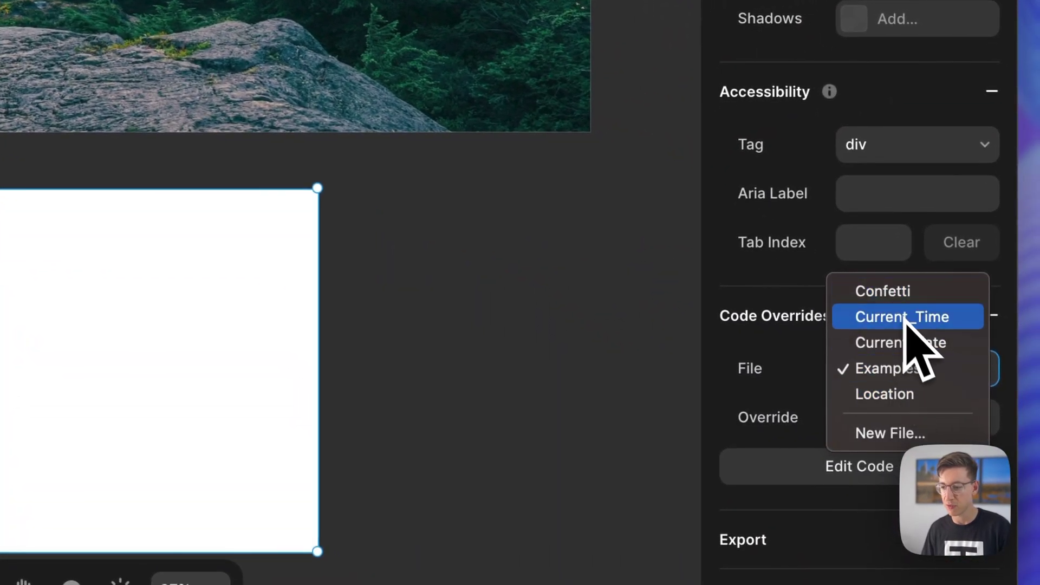
click(894, 291)
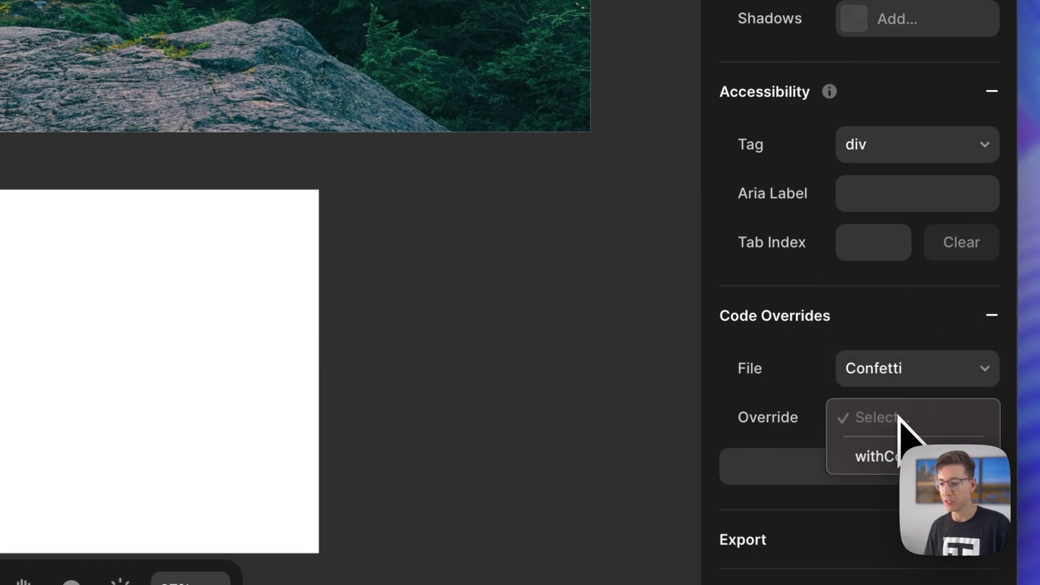
click(891, 455)
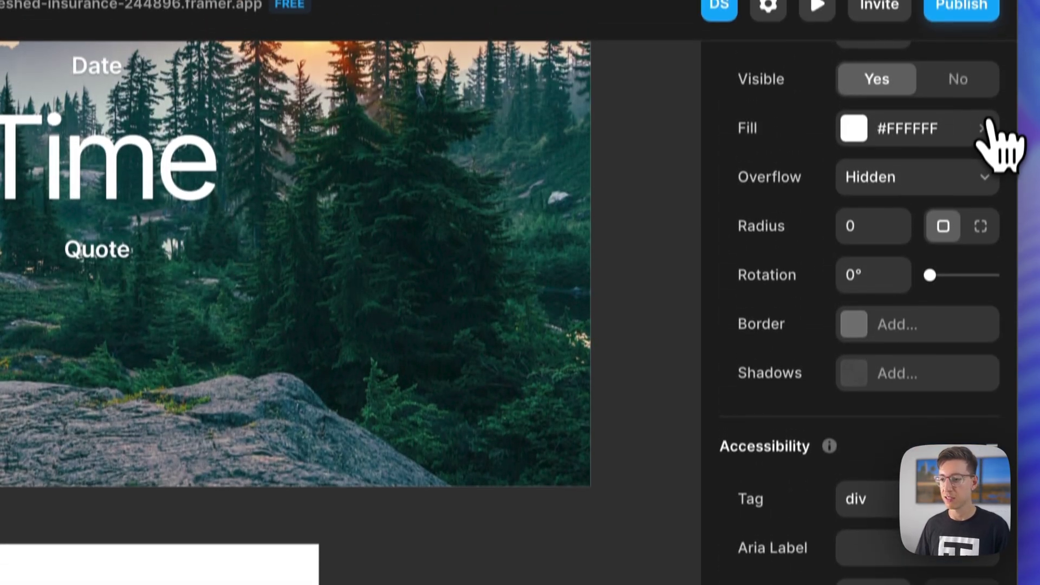
- Remove the frame's fill, move it into the Desktop breakpoint over the Time text and centre it there
click(985, 128)
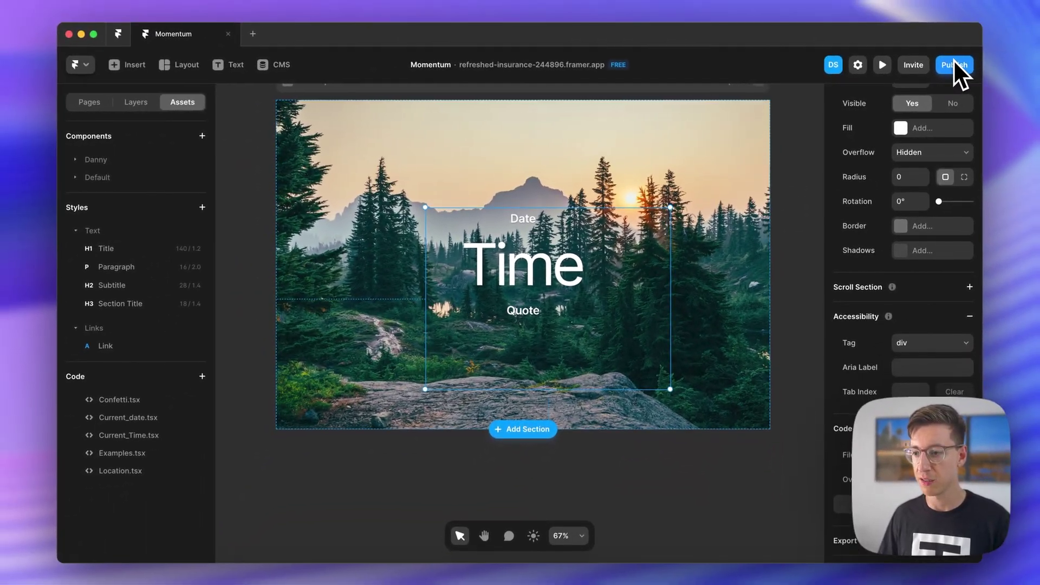
scroll(908, 122, up, 10)
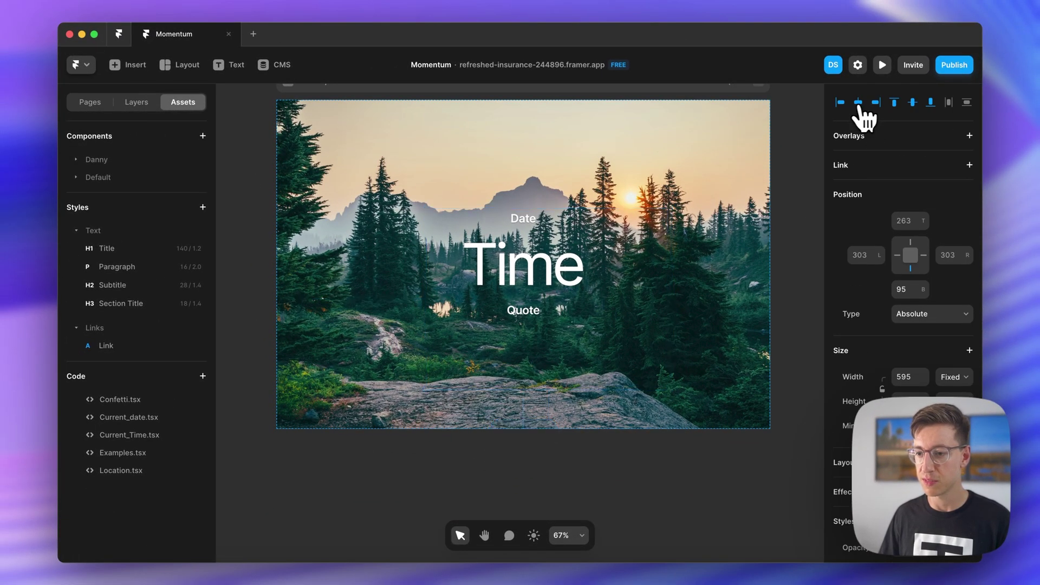
click(913, 103)
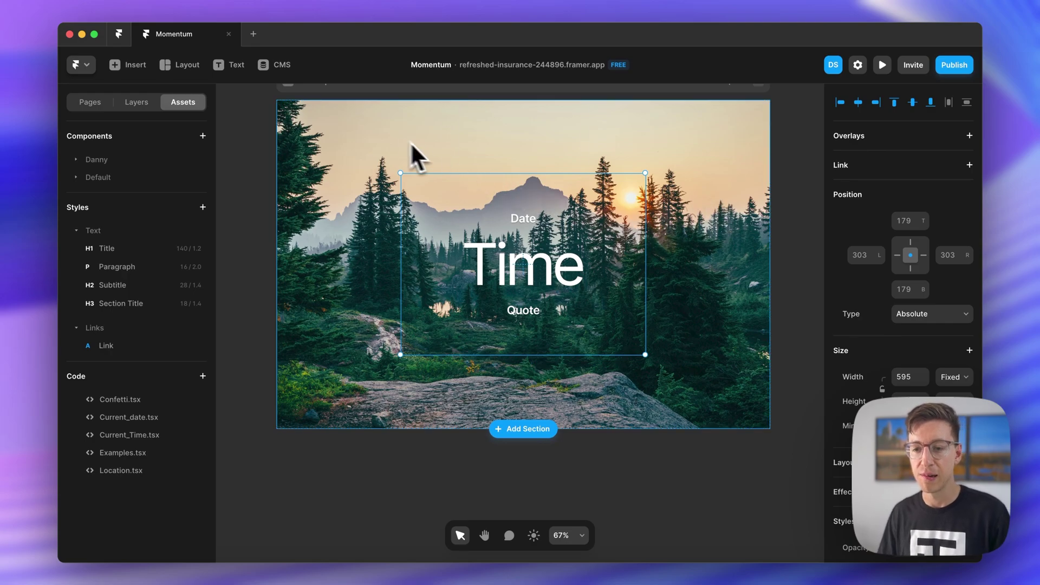
- Preview the Desktop breakpoint, test the confetti effect over the clock and return to the canvas
scroll(379, 138, up, 2)
click(297, 108)
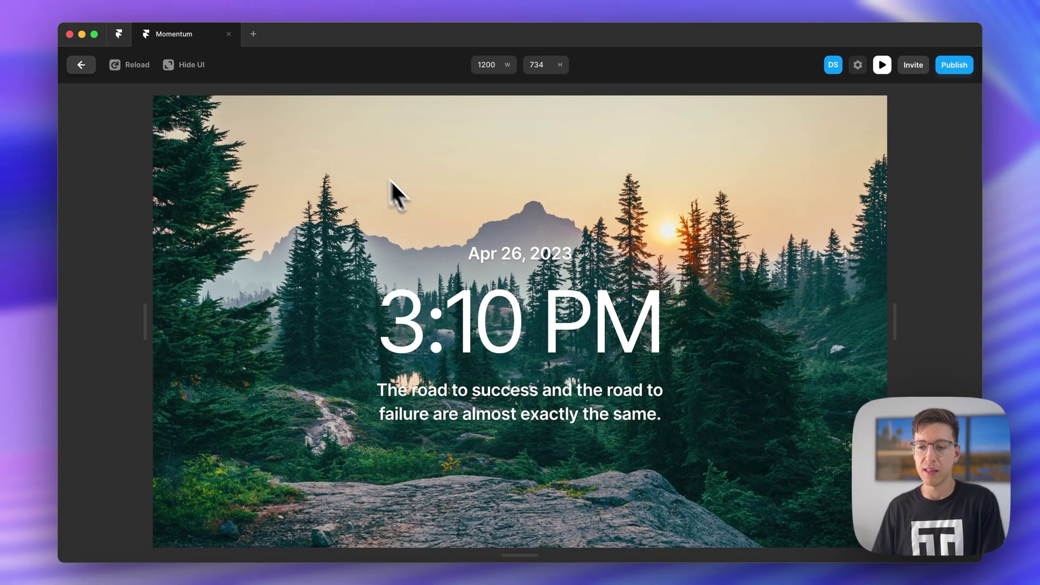
click(522, 291)
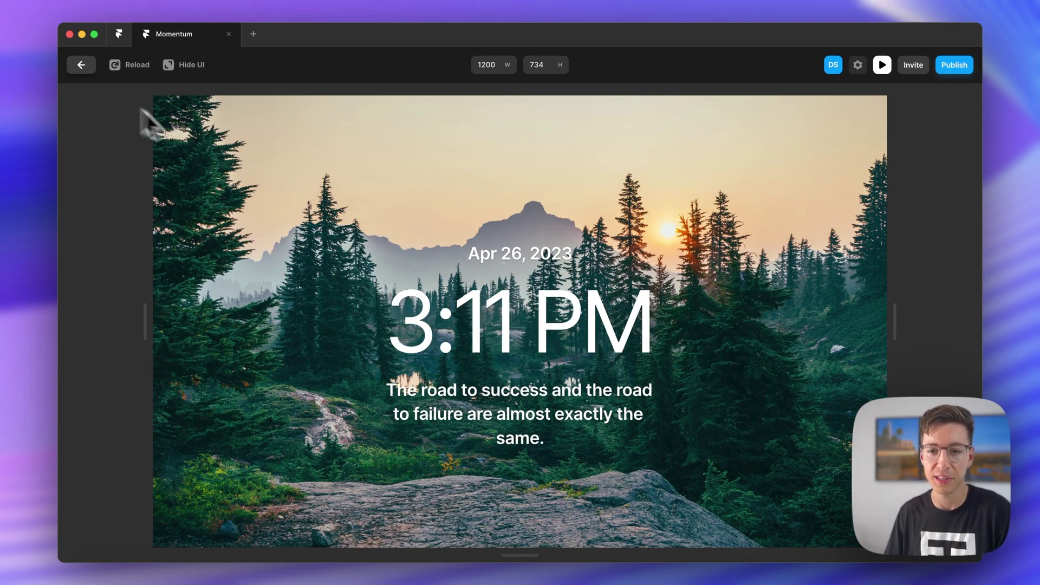
click(81, 65)
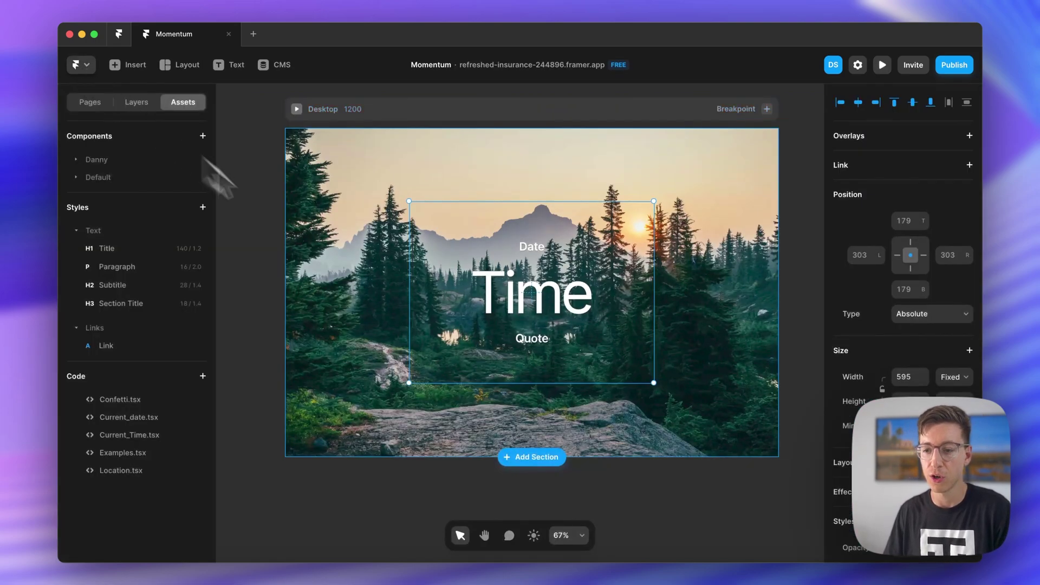
- Switch to the Framer Overrides website in the browser and try the Slide Down & Back and Tilt Up demos
click(461, 485)
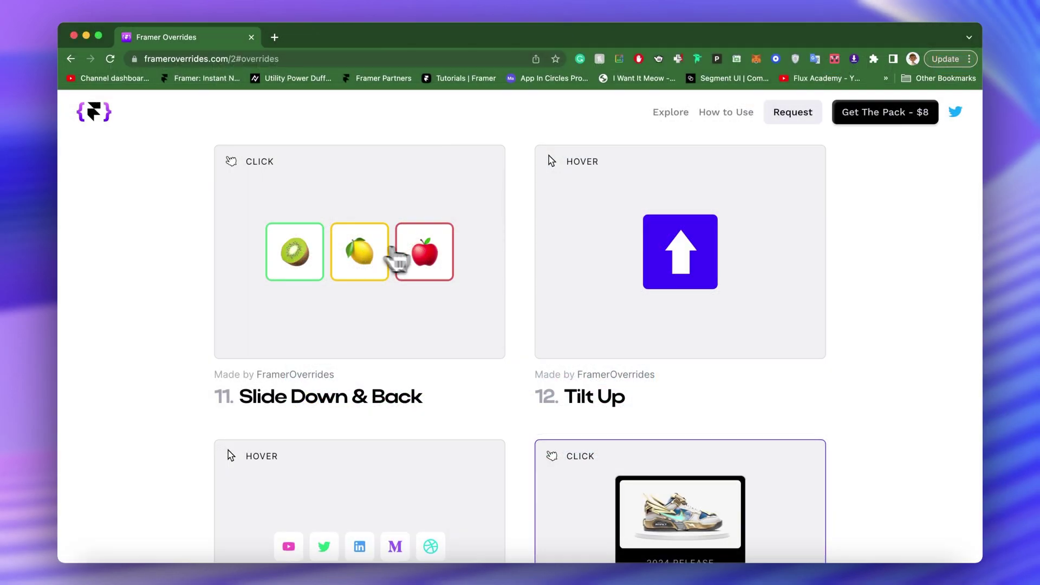
click(414, 252)
click(363, 255)
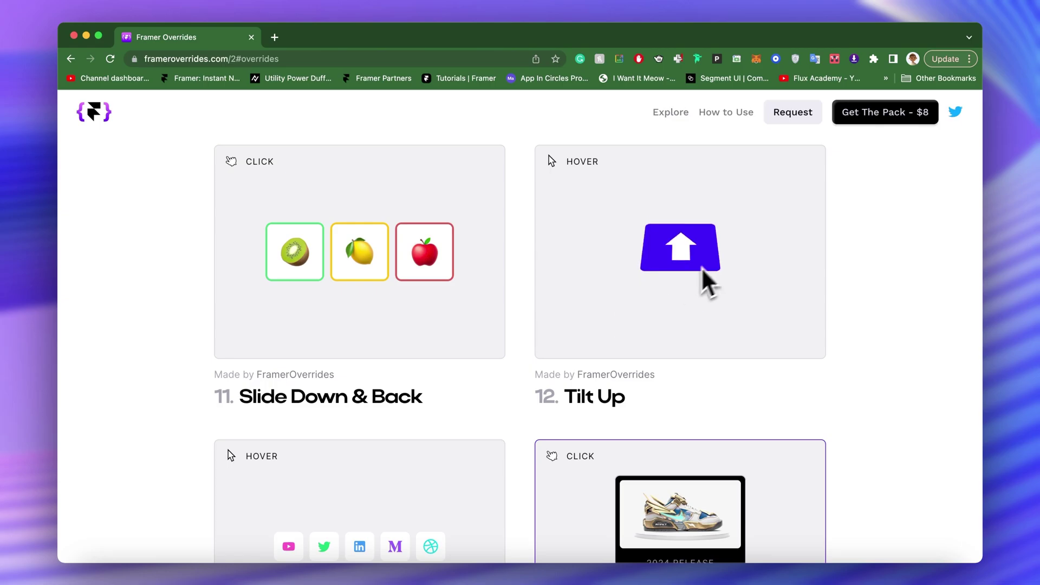
- Try the Share on Twitter demo, close its tweet composer and browse on to the Share on LinkedIn and Key Press overrides
scroll(525, 383, down, 8)
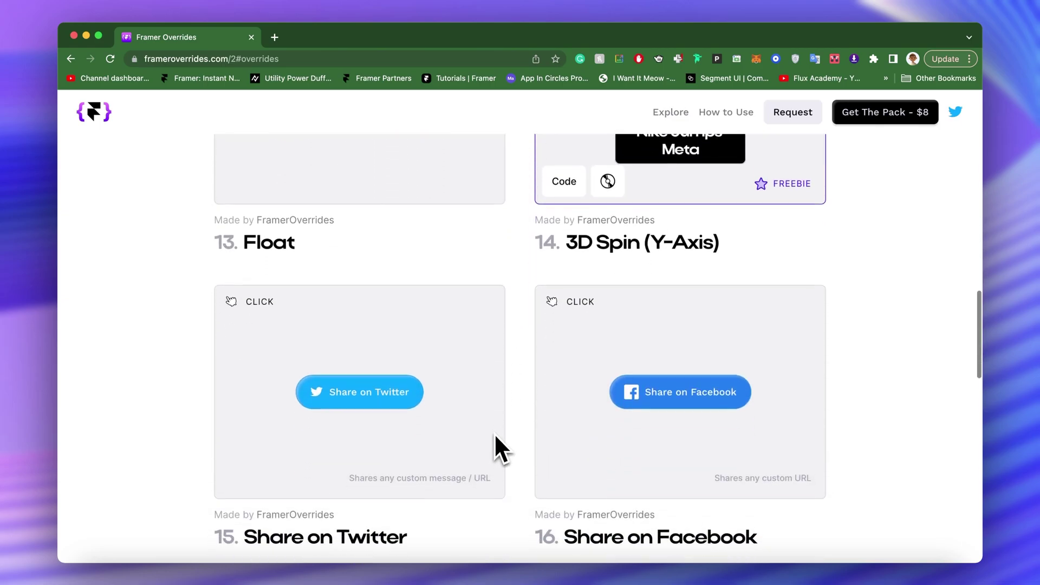
scroll(494, 433, down, 1)
click(383, 343)
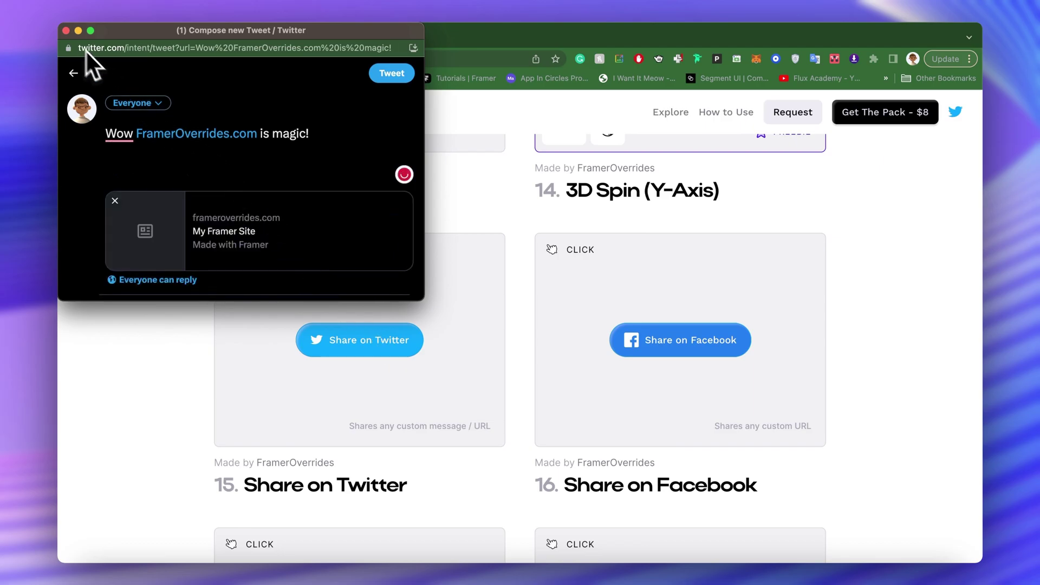
click(66, 30)
scroll(482, 325, down, 13)
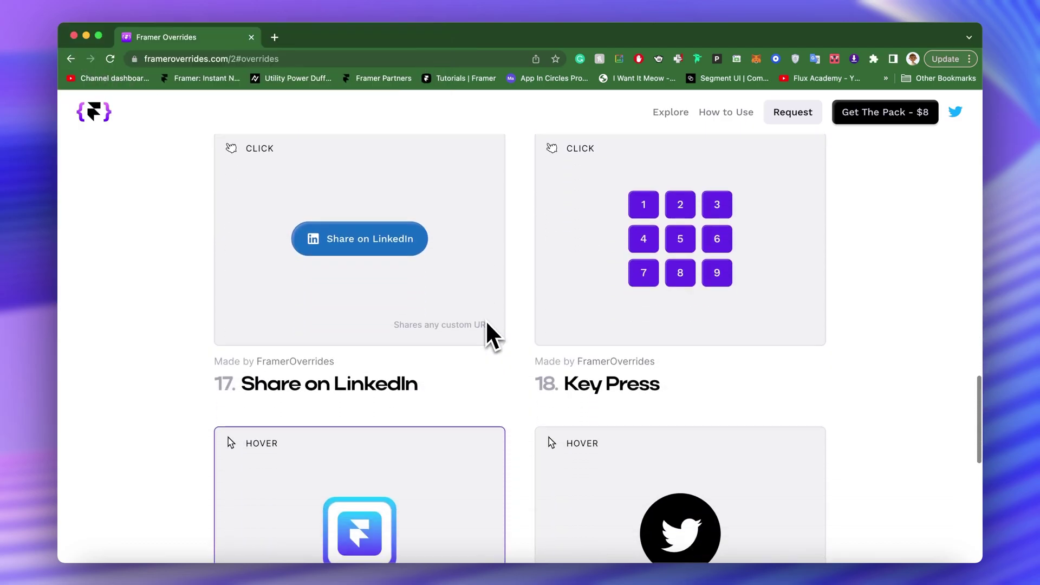
- Trigger the click demos of the grey square and the party popper confetti
click(538, 359)
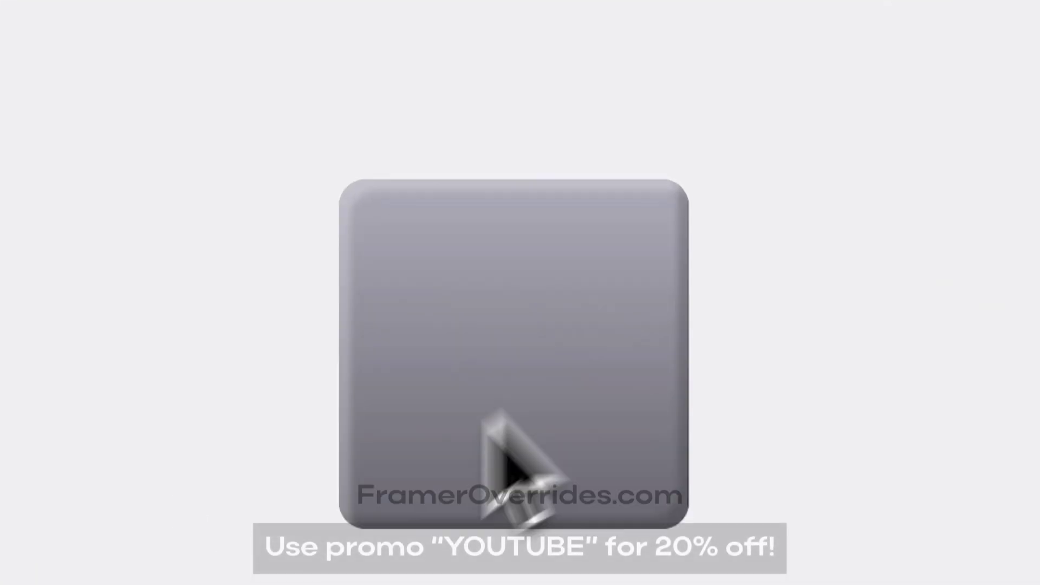
click(525, 362)
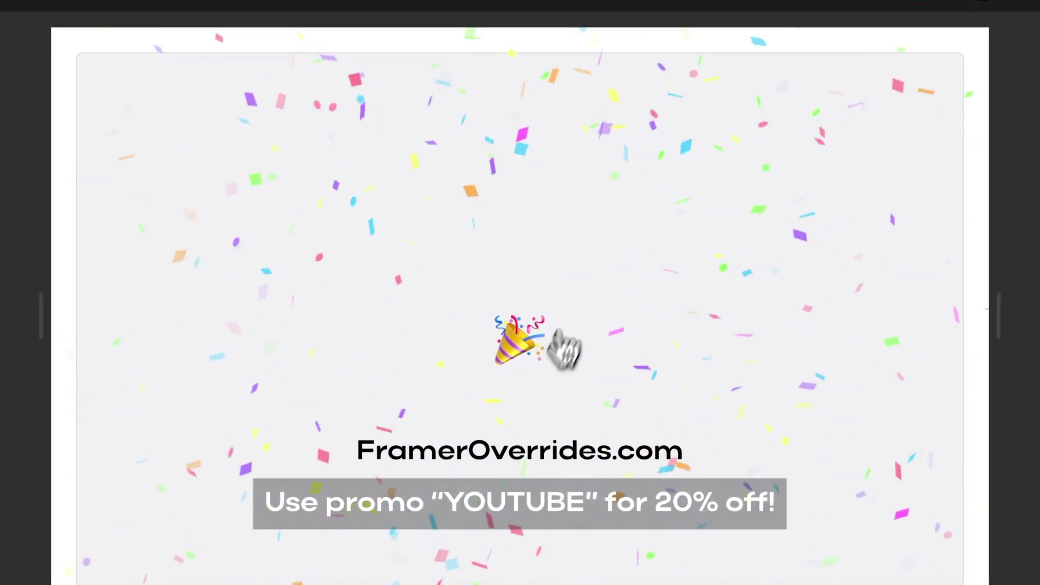